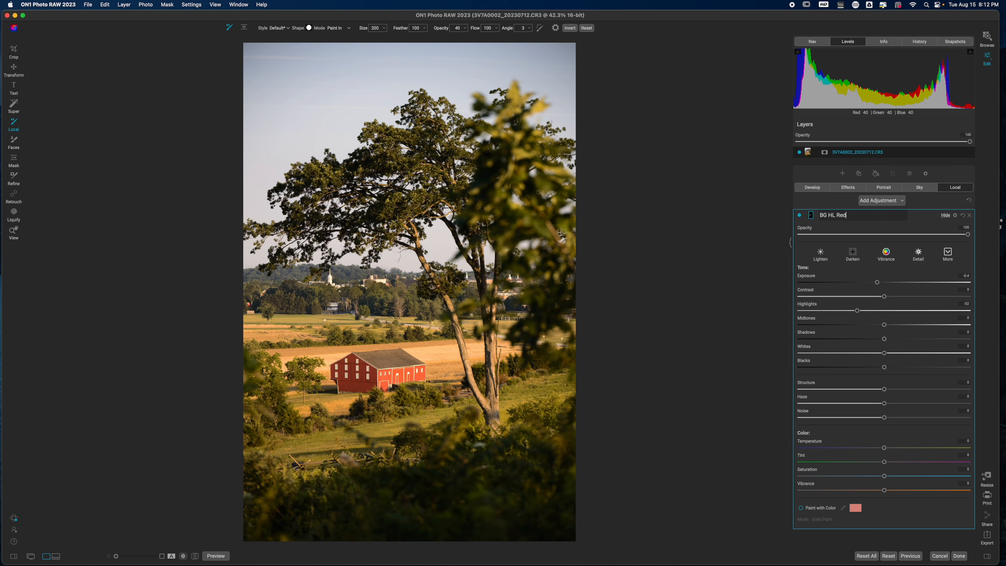
Name the local adjustment "BG HL Reduce" and collapse its settings
text(e)
key(Return)
click(890, 215)
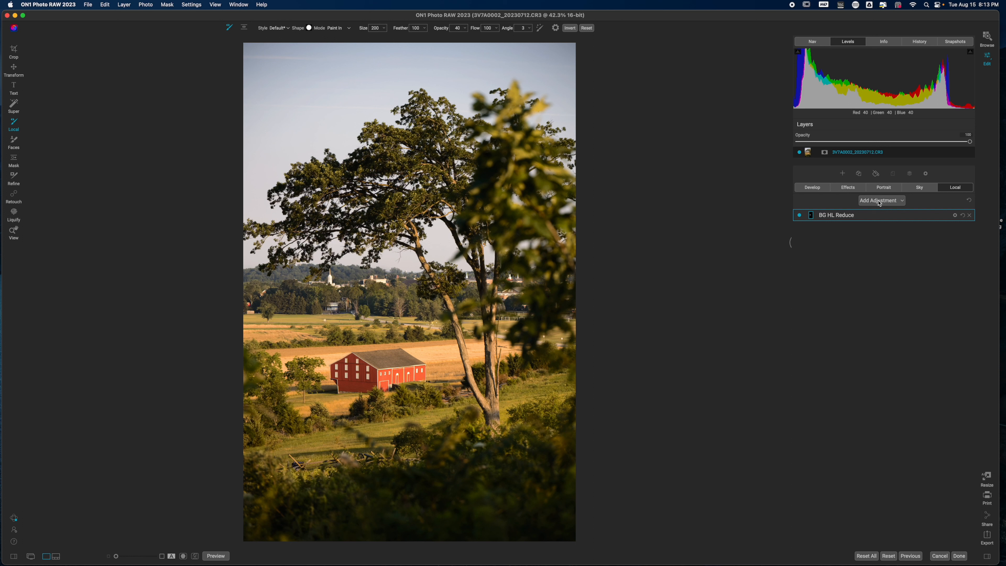
Add a Color Enhancer filter to the photo as an effect
click(863, 190)
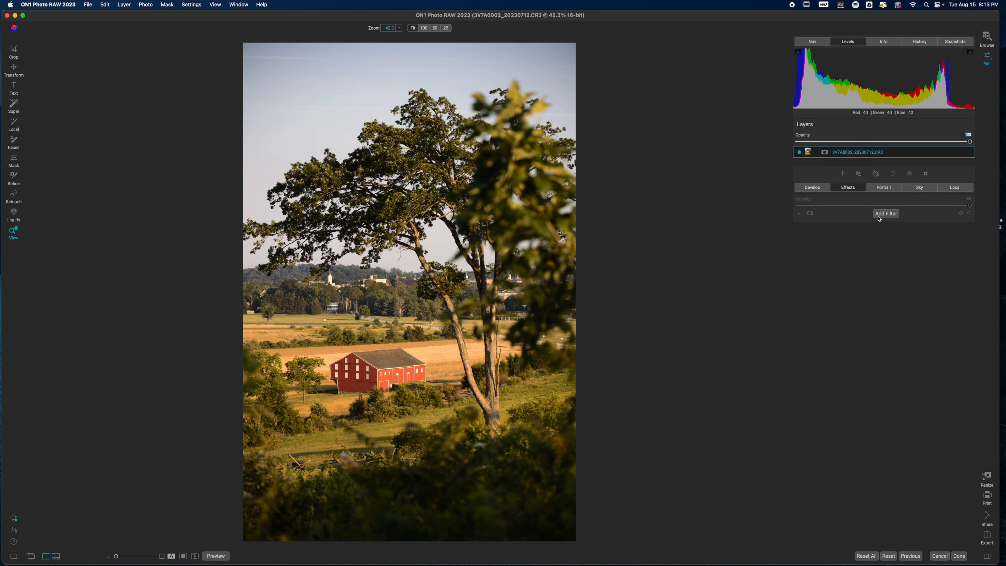
click(879, 214)
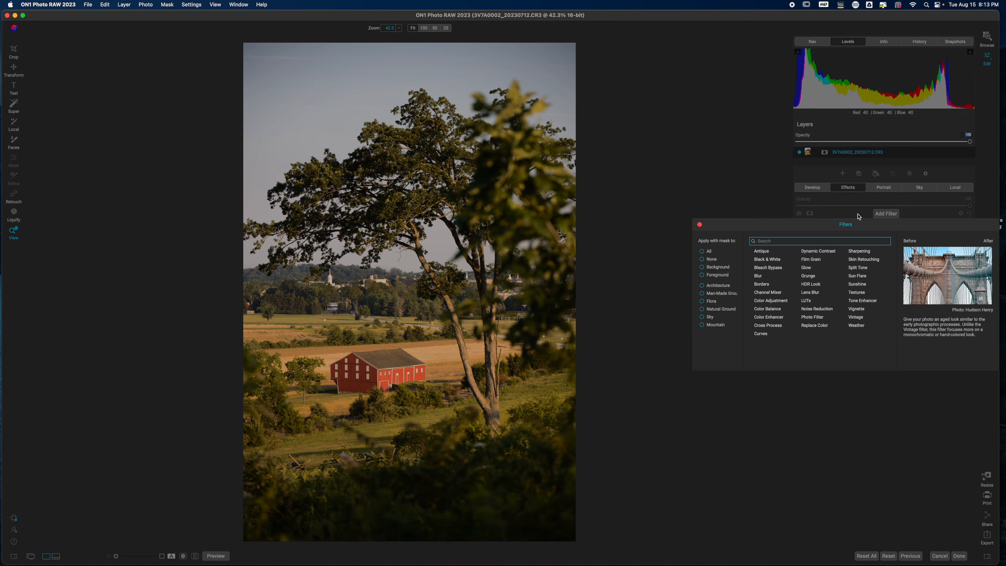
click(769, 317)
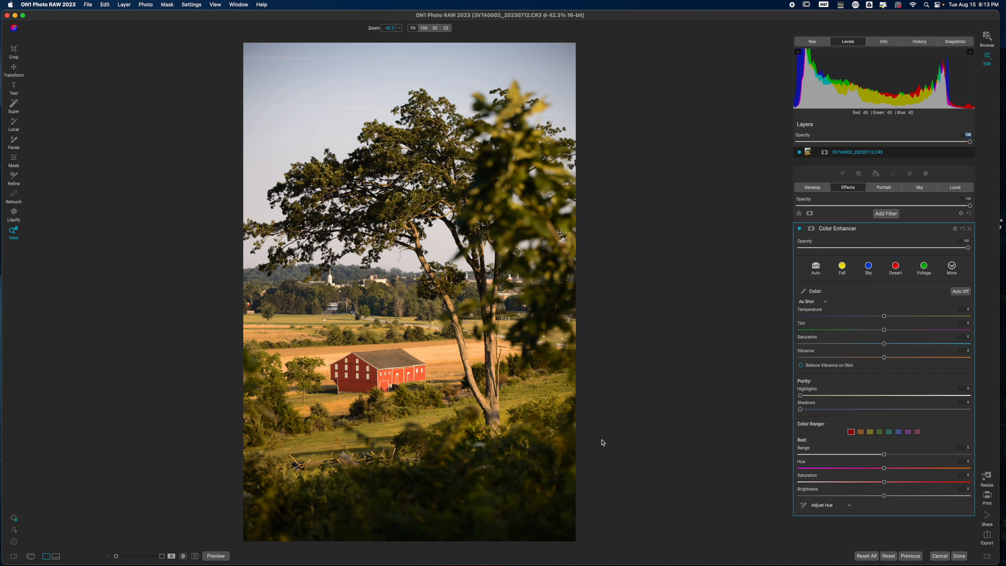
Try a yellow hue of 10 and a shift of the green hue toward cyan, then reset the green hue
click(870, 432)
mouse_move(884, 470)
mouse_down()
mouse_move(851, 472)
mouse_move(904, 473)
mouse_move(808, 471)
mouse_move(903, 474)
mouse_up()
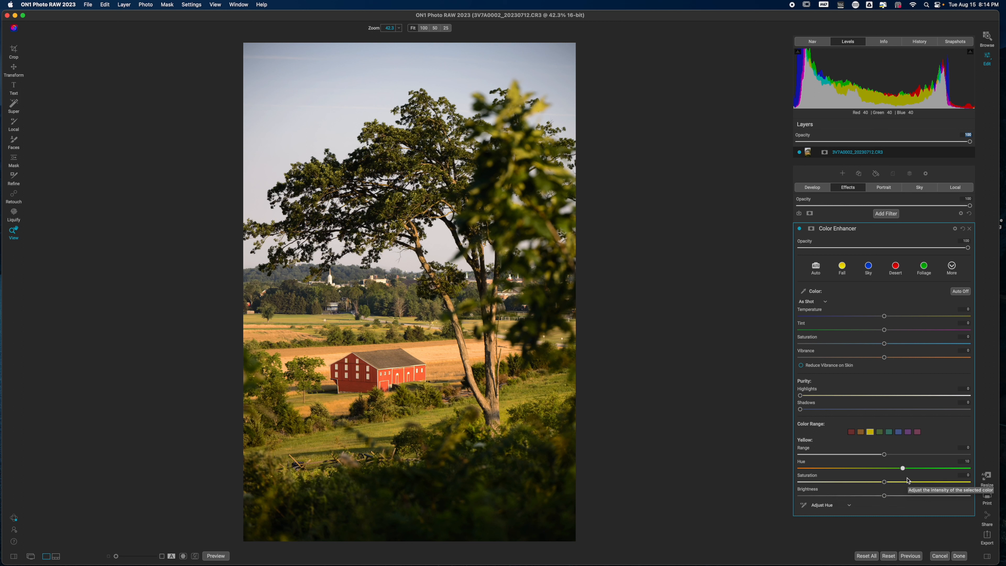
click(879, 431)
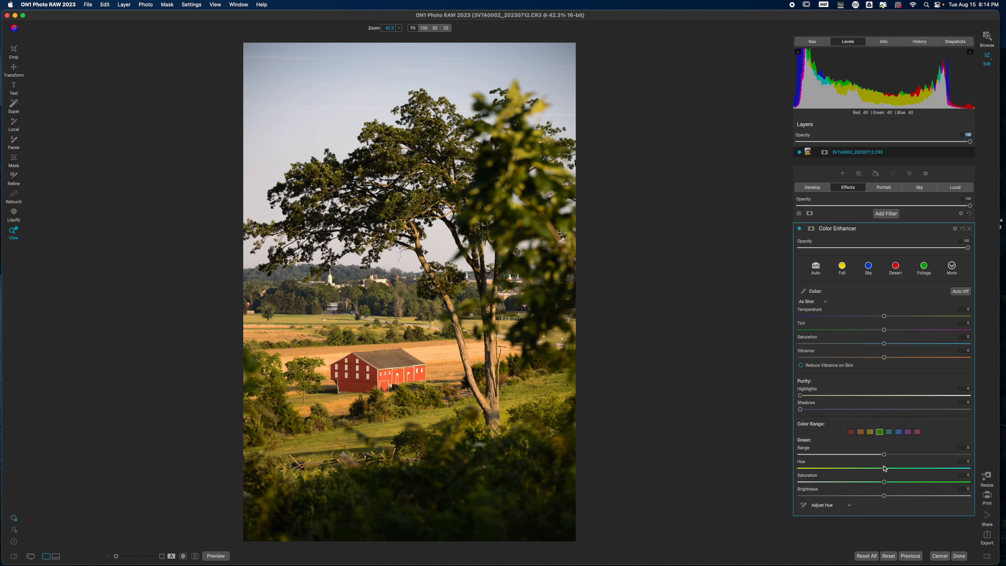
drag(884, 470, 917, 472)
double_click(917, 469)
Try shifting the yellow hue strongly toward orange and test the green hue in the Color Enhancer
click(870, 433)
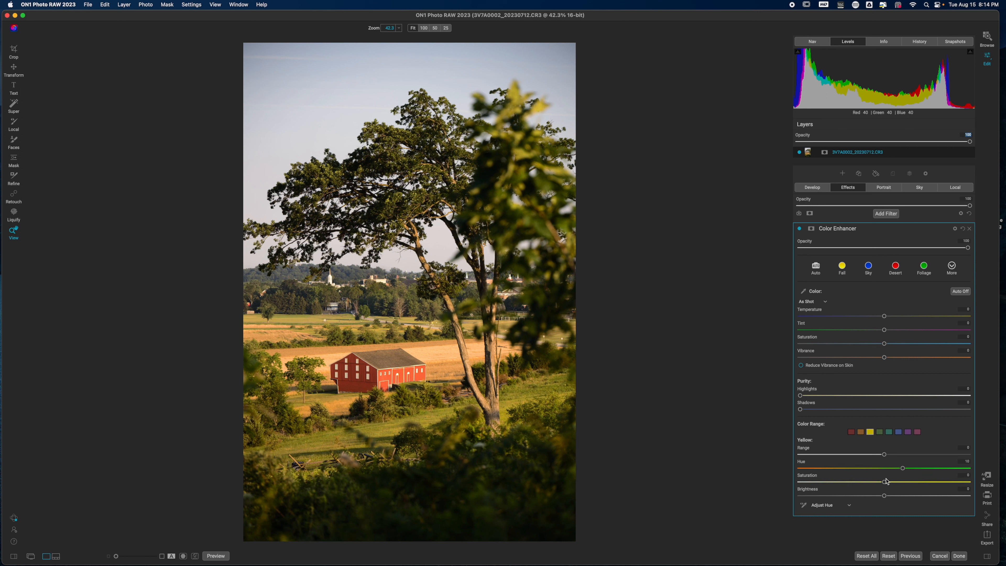
drag(902, 470, 819, 472)
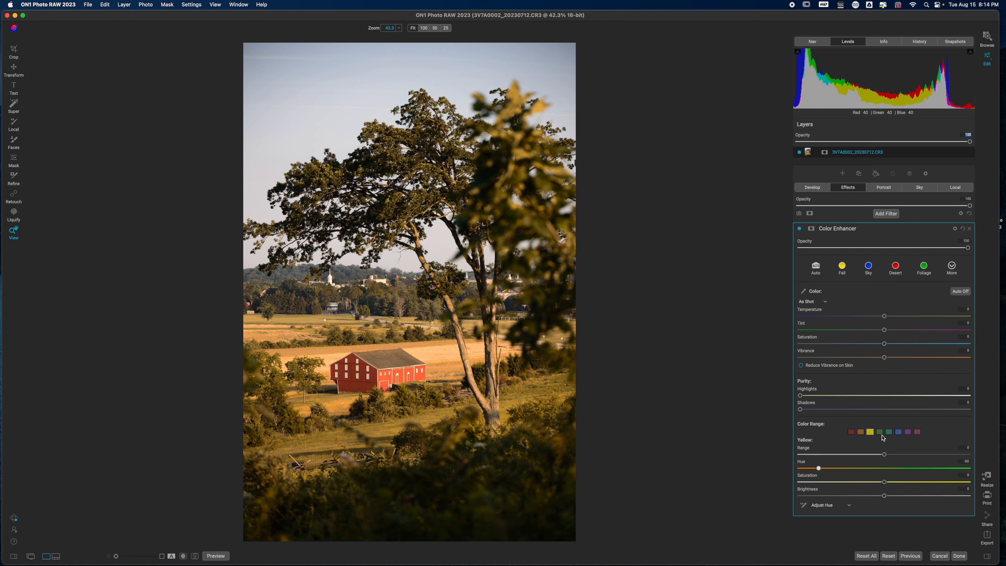
click(880, 431)
drag(885, 469, 923, 470)
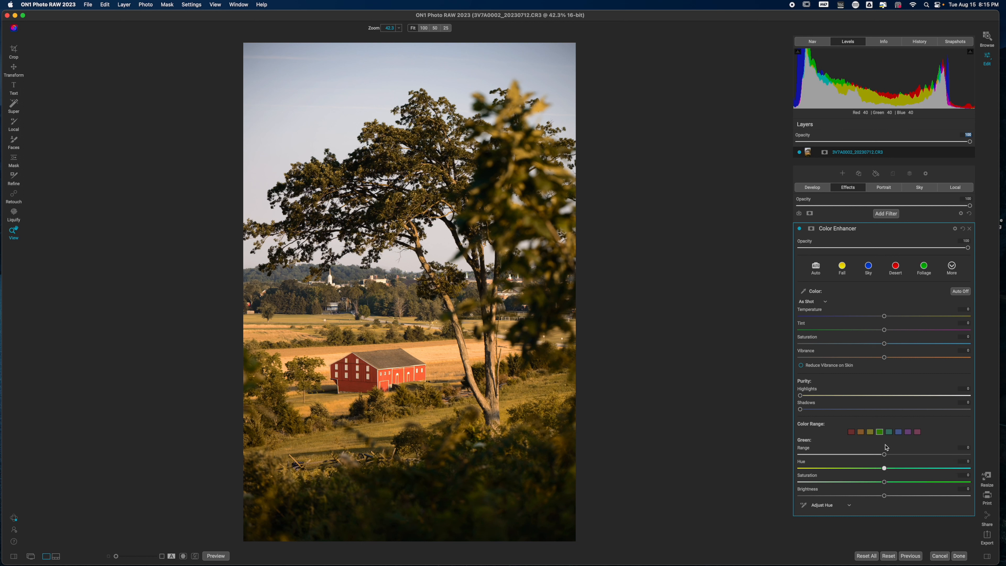
Set the Color Enhancer's yellow range to hue 11 and saturation 8
click(871, 432)
drag(818, 468, 905, 471)
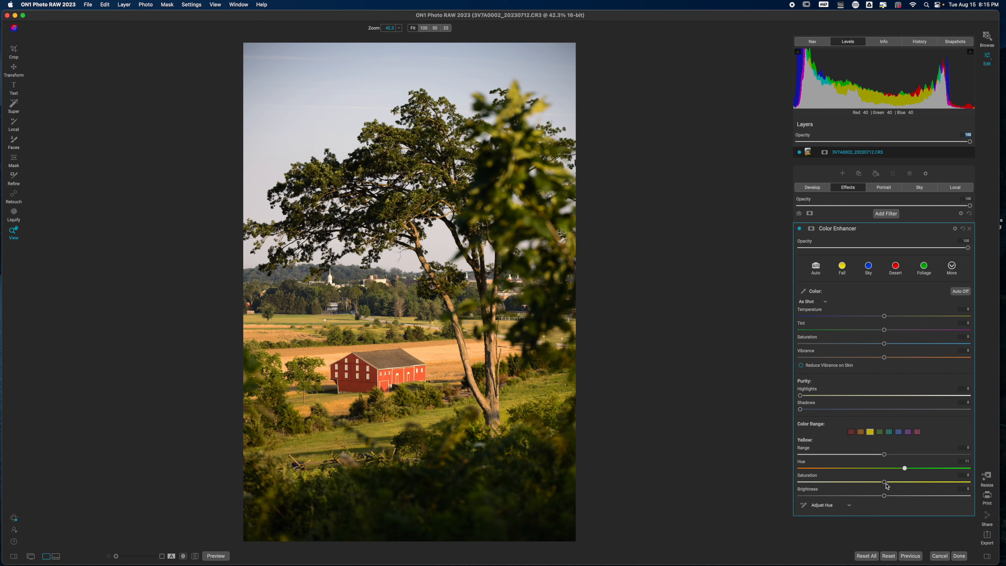
mouse_move(884, 482)
mouse_down()
mouse_move(908, 485)
mouse_move(900, 487)
mouse_up()
drag(900, 488, 899, 488)
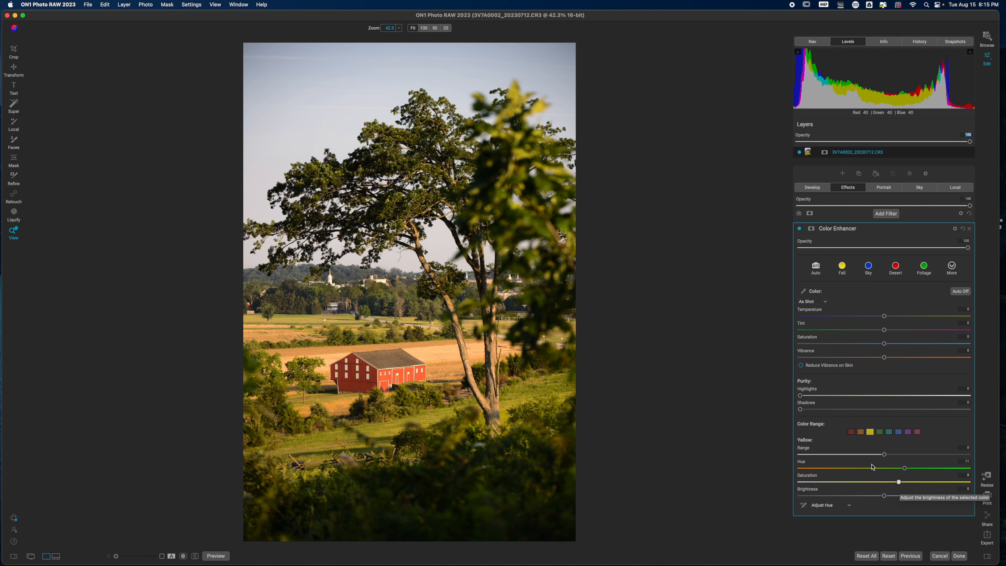
Make the barn's reds richer: set red saturation to 40, range to about 25 and brightness to -42
click(851, 432)
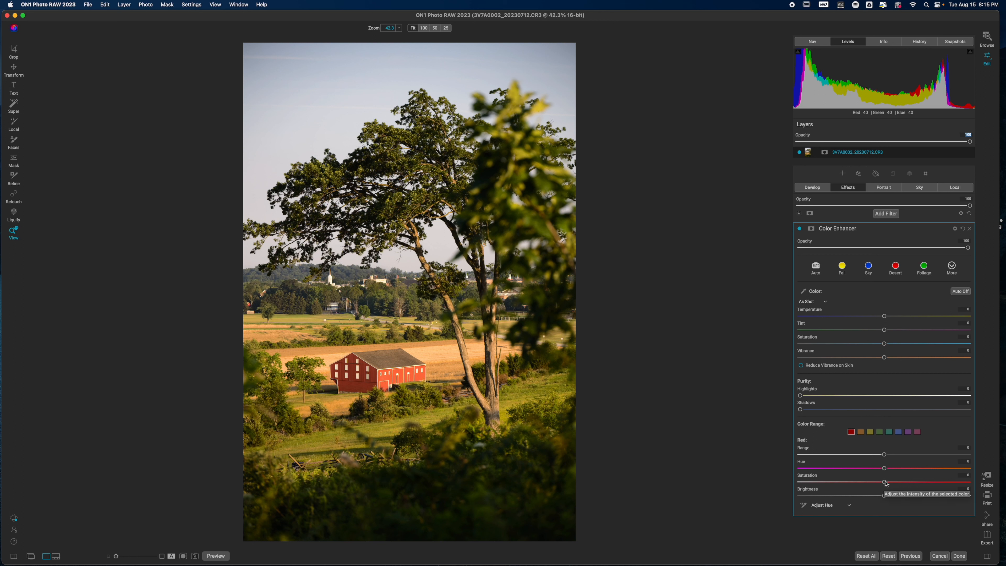
drag(885, 482, 896, 500)
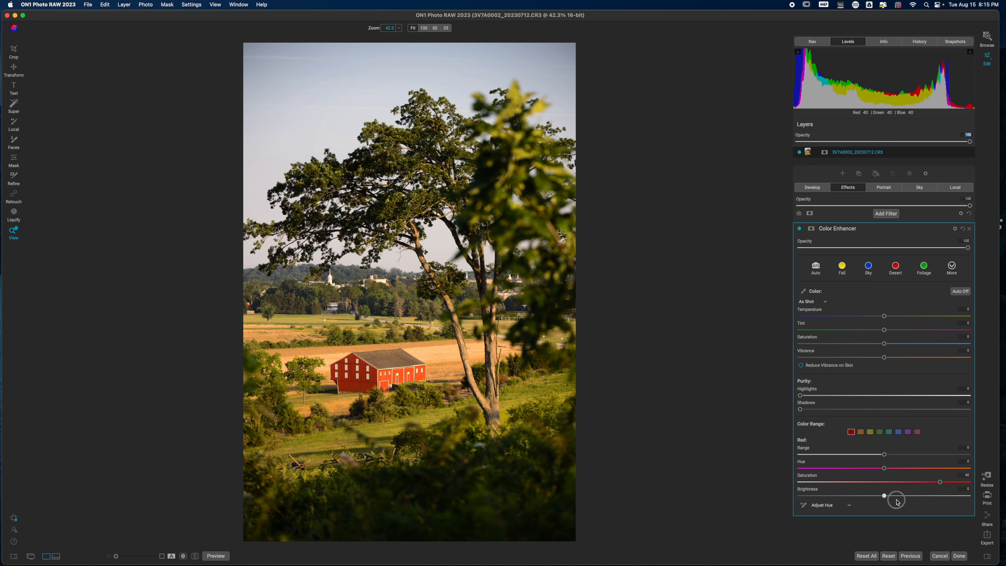
drag(889, 456, 928, 463)
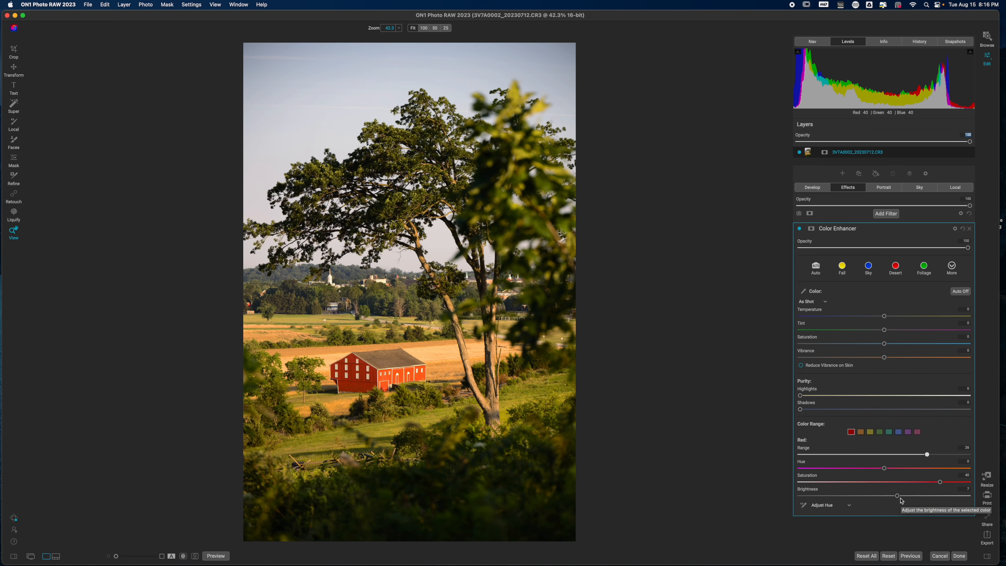
drag(898, 497, 826, 499)
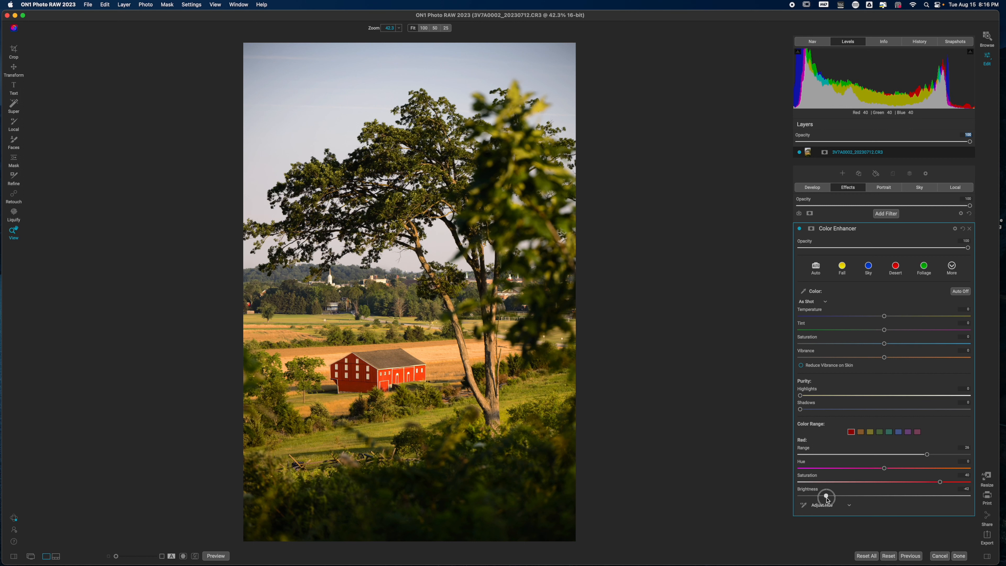
drag(826, 500, 826, 500)
Compare the photo with and without the Color Enhancer filter, leaving it enabled and collapsed
click(799, 228)
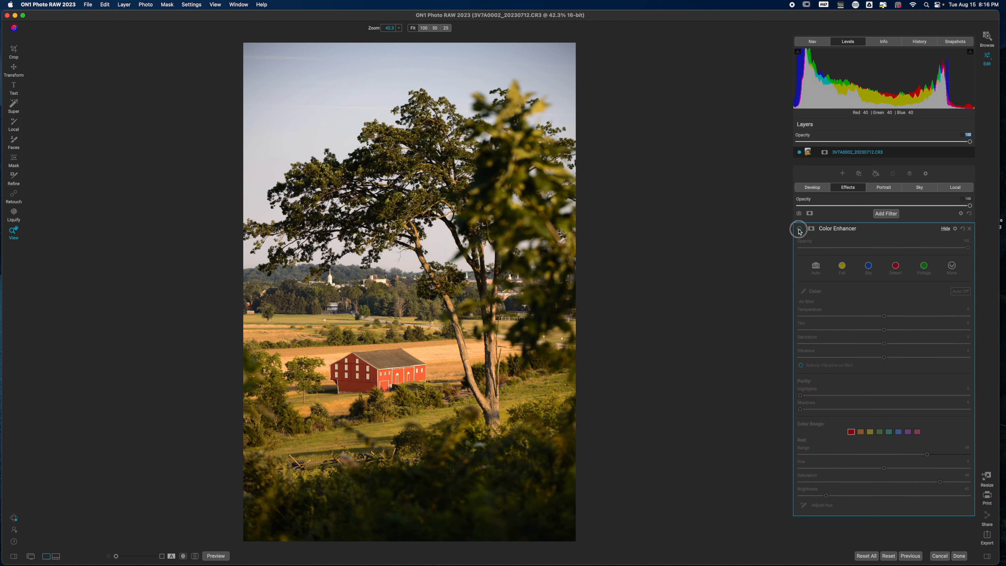
click(799, 229)
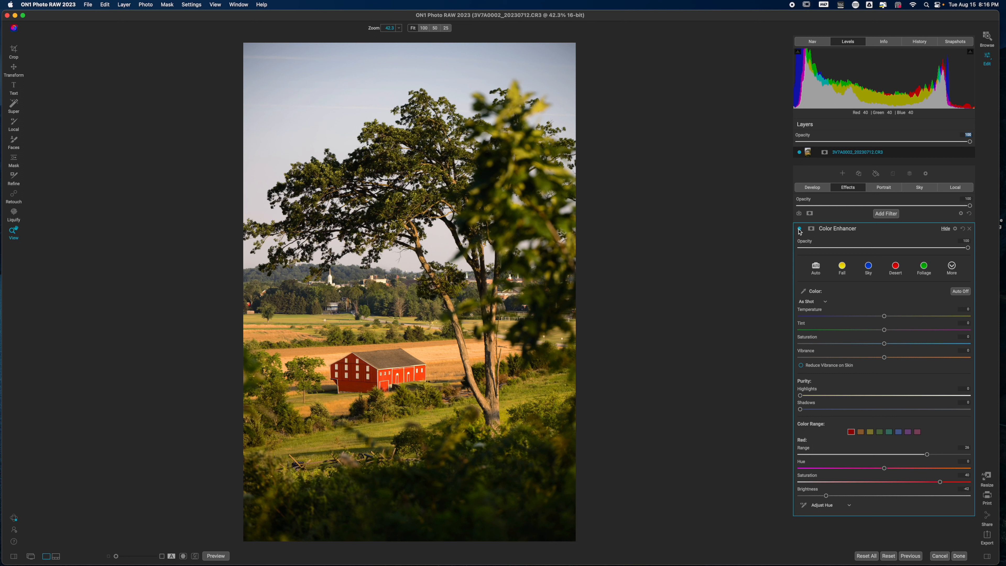
click(798, 229)
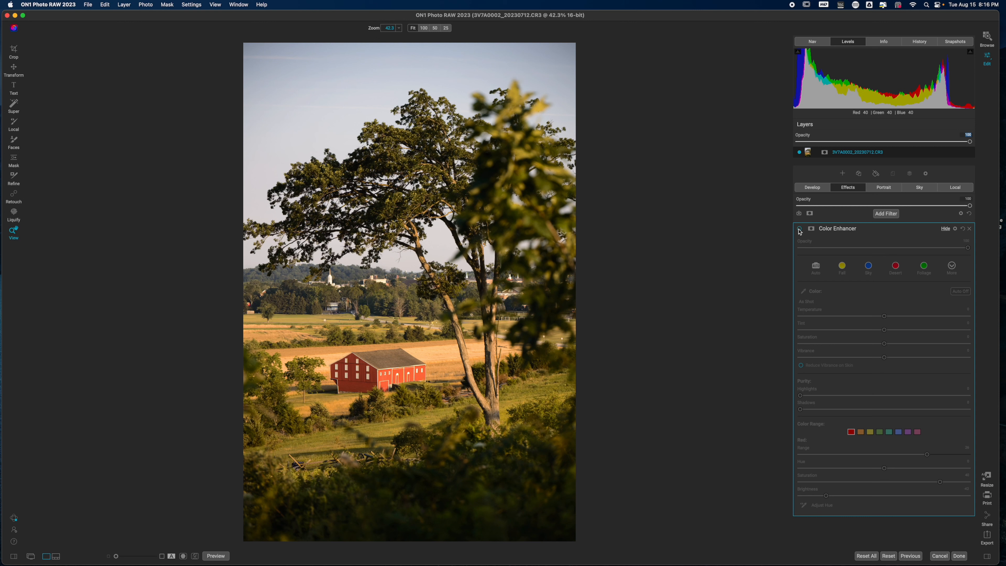
click(799, 229)
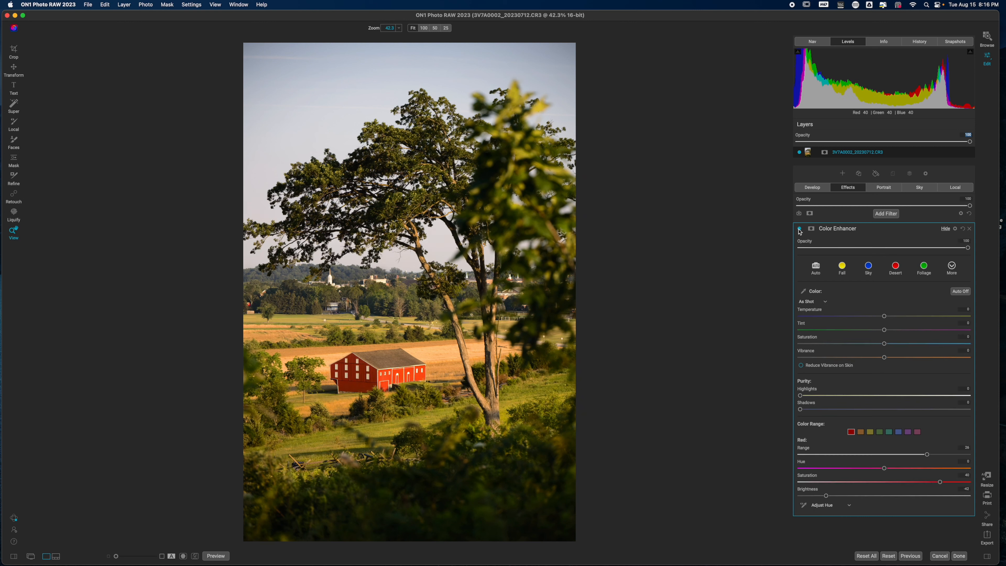
click(869, 230)
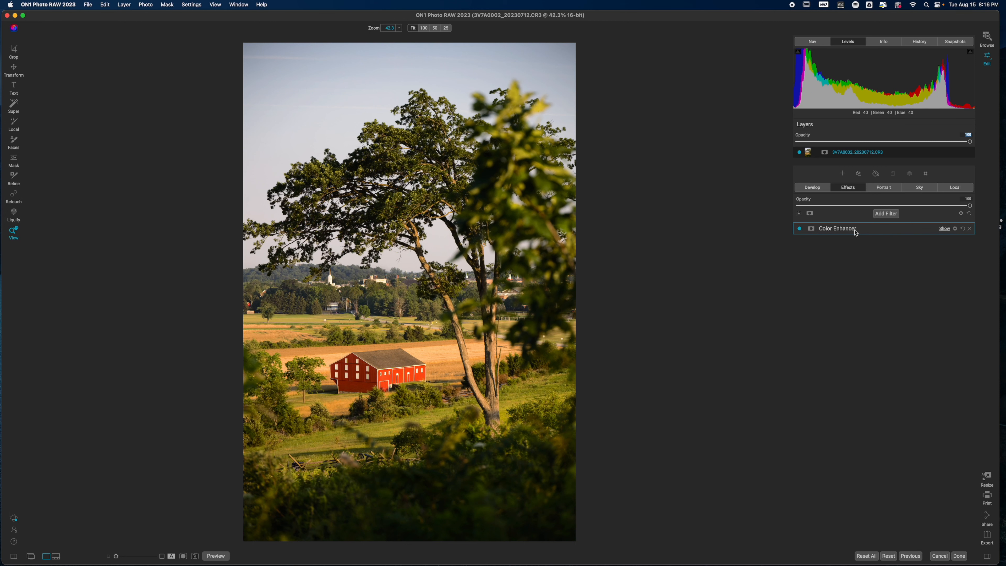
Add a Blur filter and set its type to Surface
click(882, 214)
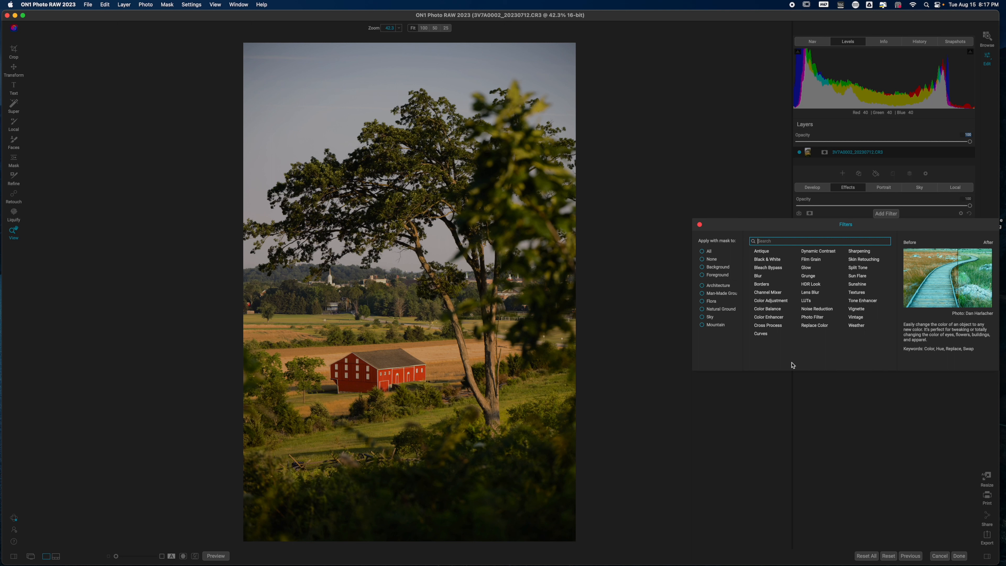
click(758, 277)
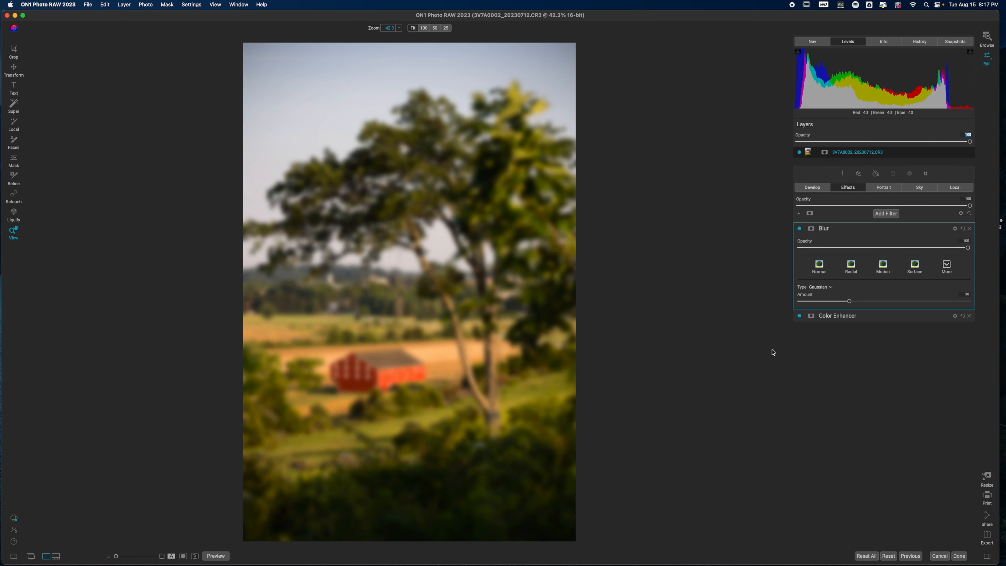
click(819, 287)
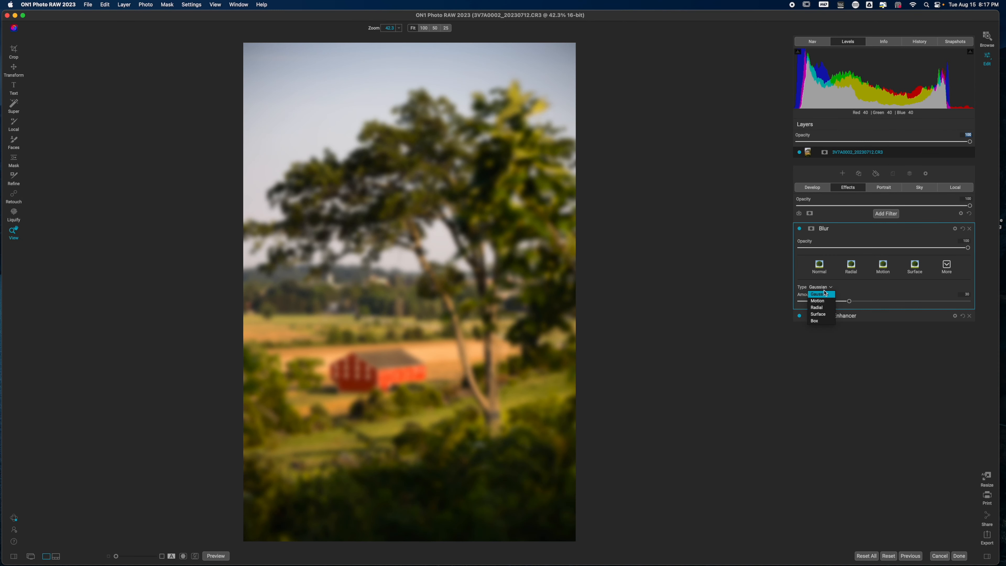
click(831, 318)
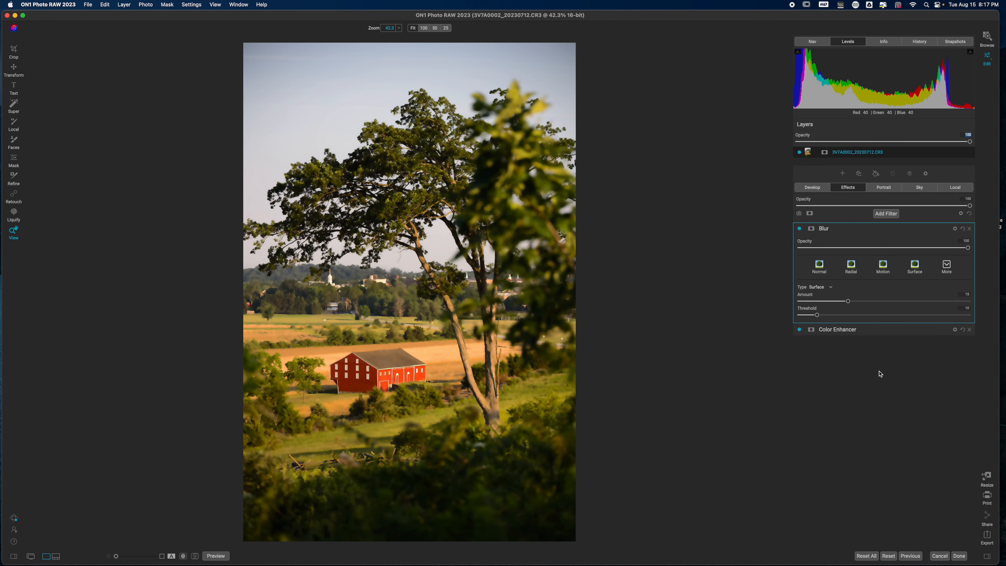
Set the surface blur's threshold to about 59 and its amount to about 9
drag(816, 315, 898, 323)
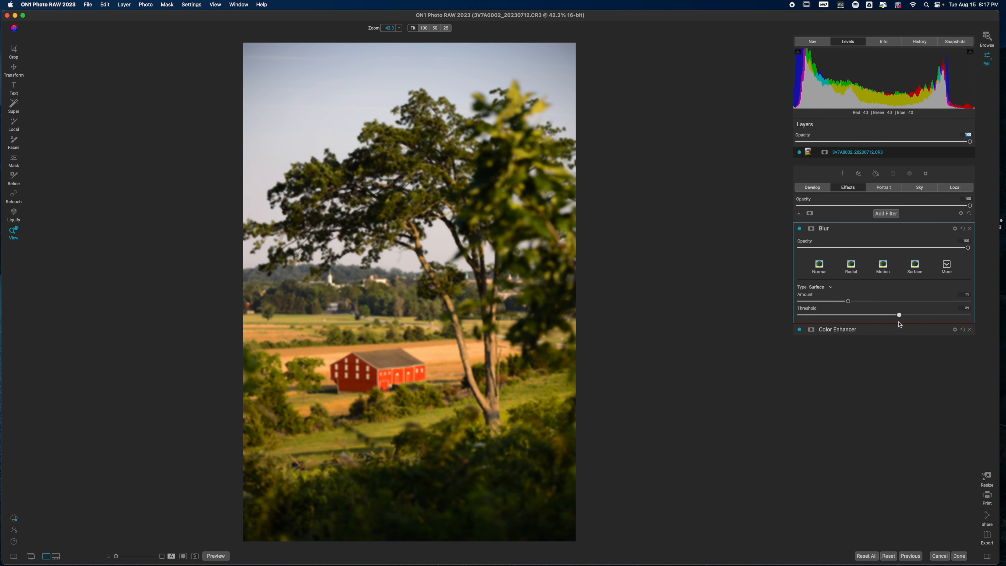
click(848, 302)
drag(847, 301, 828, 305)
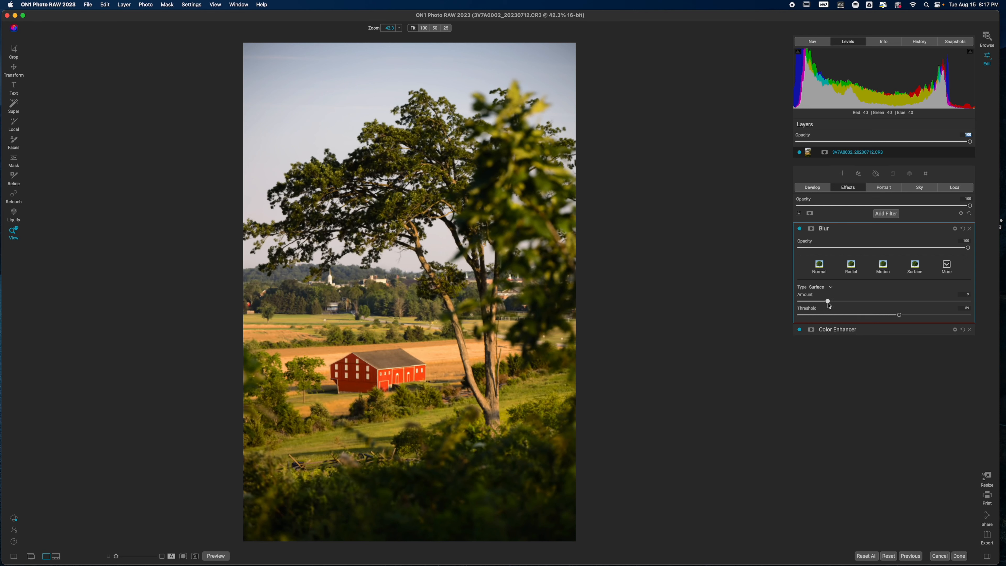
Mask the blur with a Vignette gradient centred on the red barn, shrinking and tilting its ellipse around the barn and widening the feather
click(811, 230)
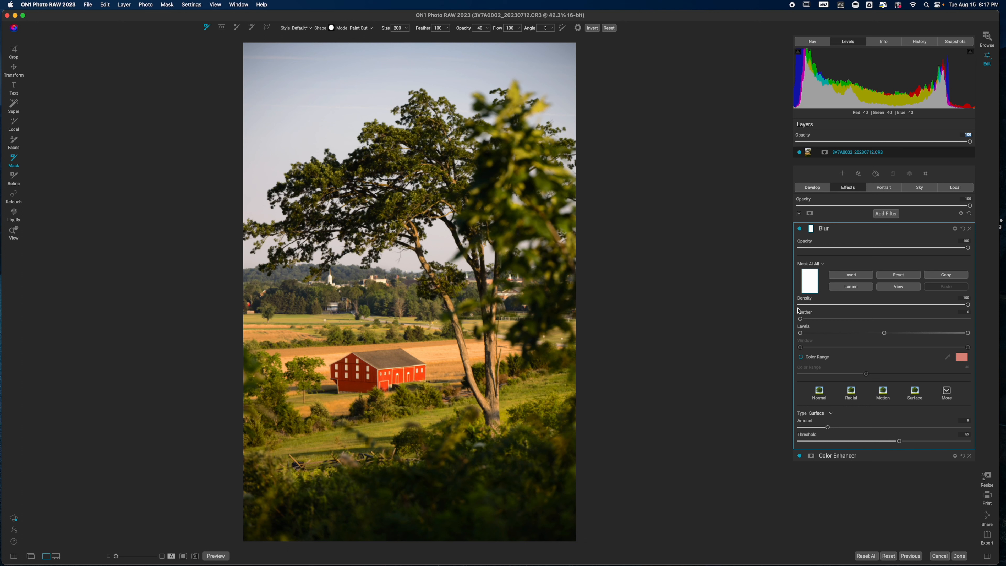
key(m)
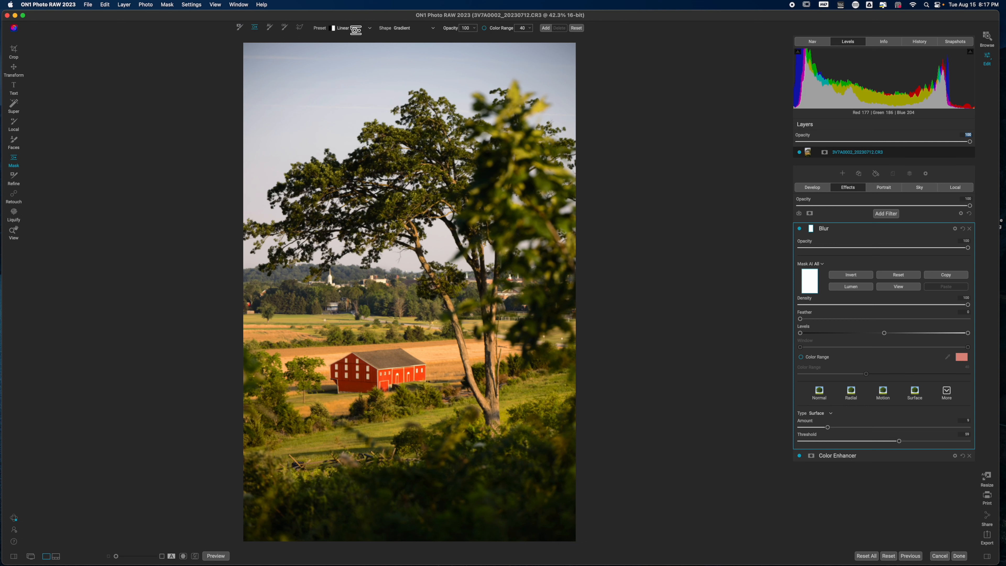
click(358, 27)
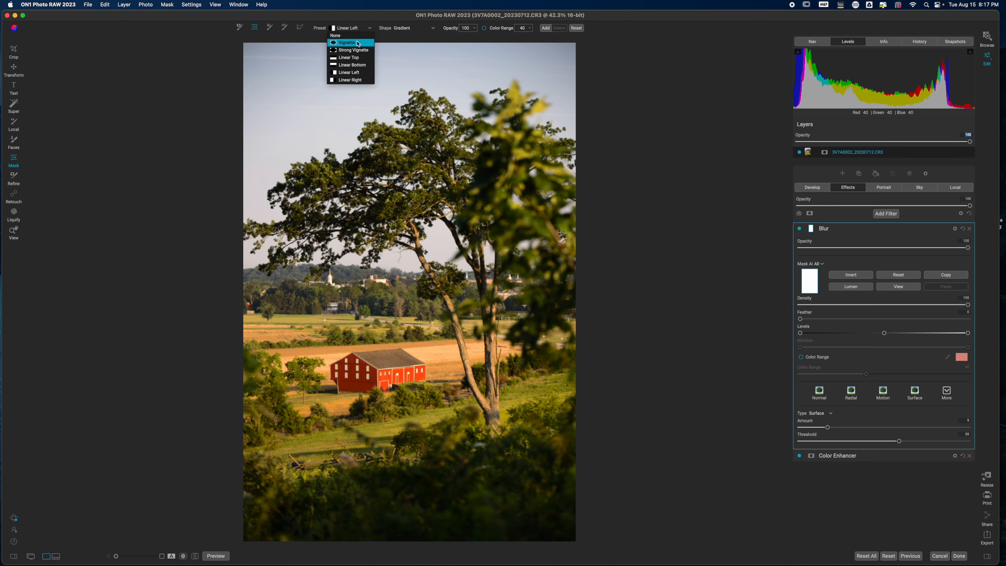
click(348, 42)
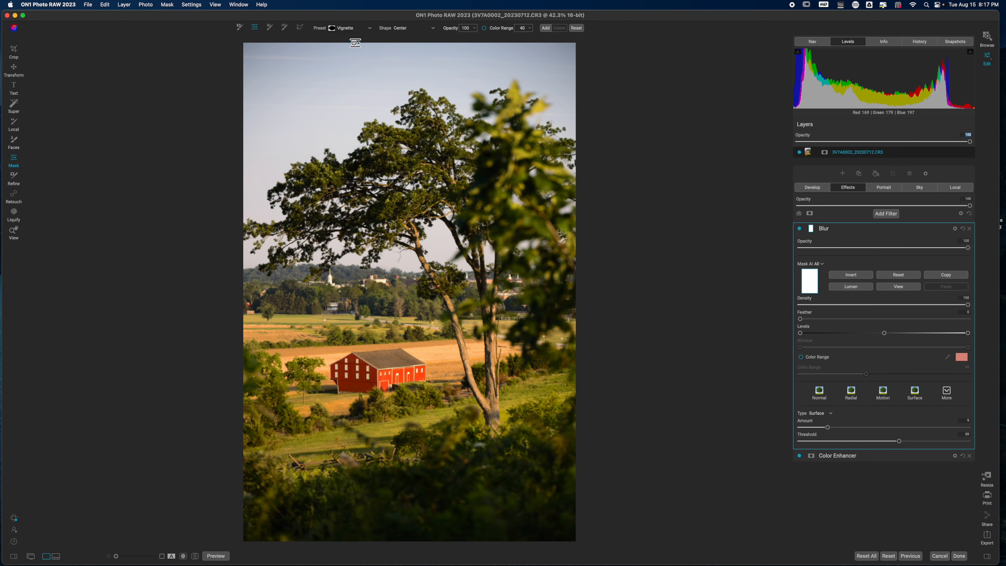
click(372, 377)
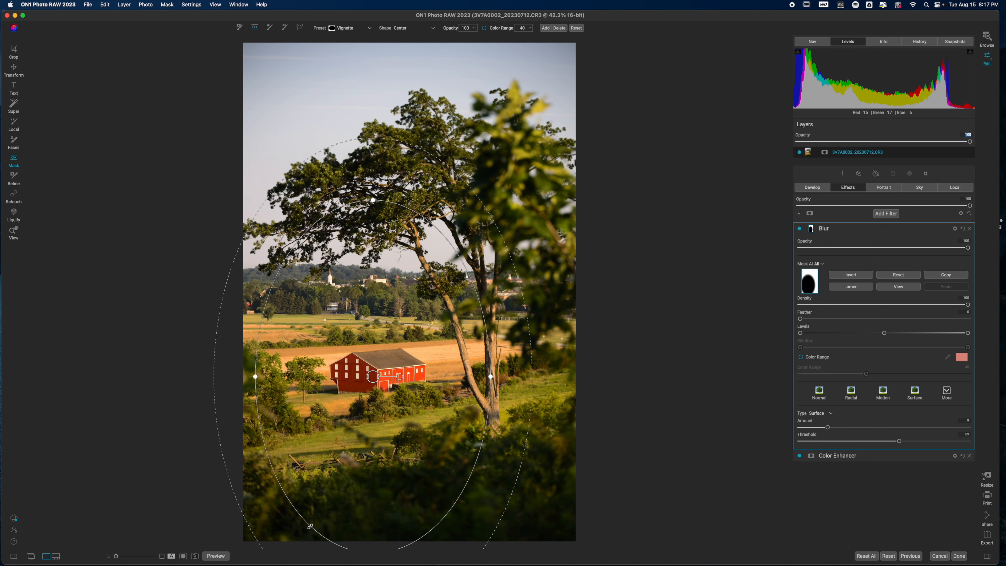
drag(313, 520, 360, 356)
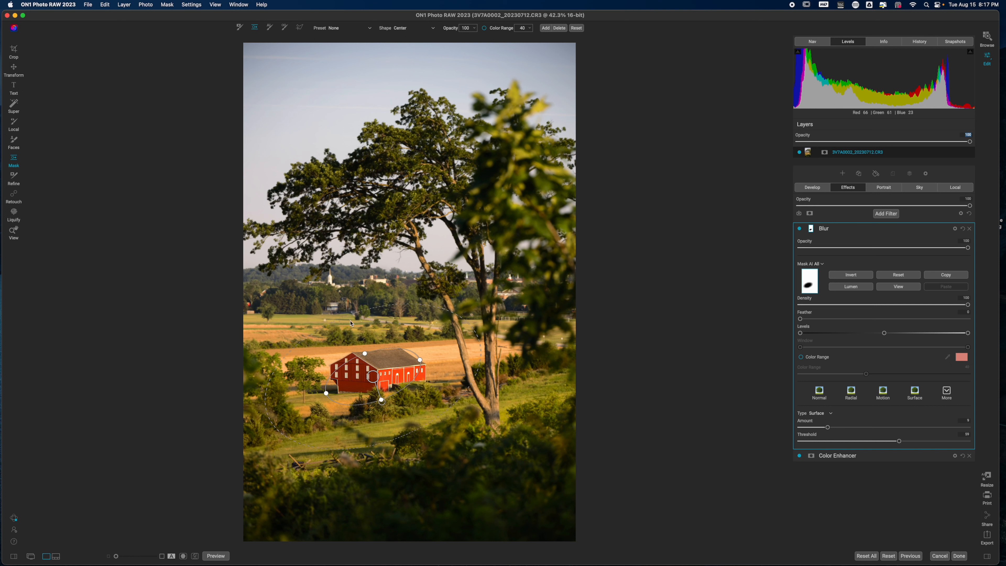
drag(349, 315, 389, 182)
Compare the photo with and without the Blur filter, leaving it enabled and collapsed
click(798, 229)
click(799, 229)
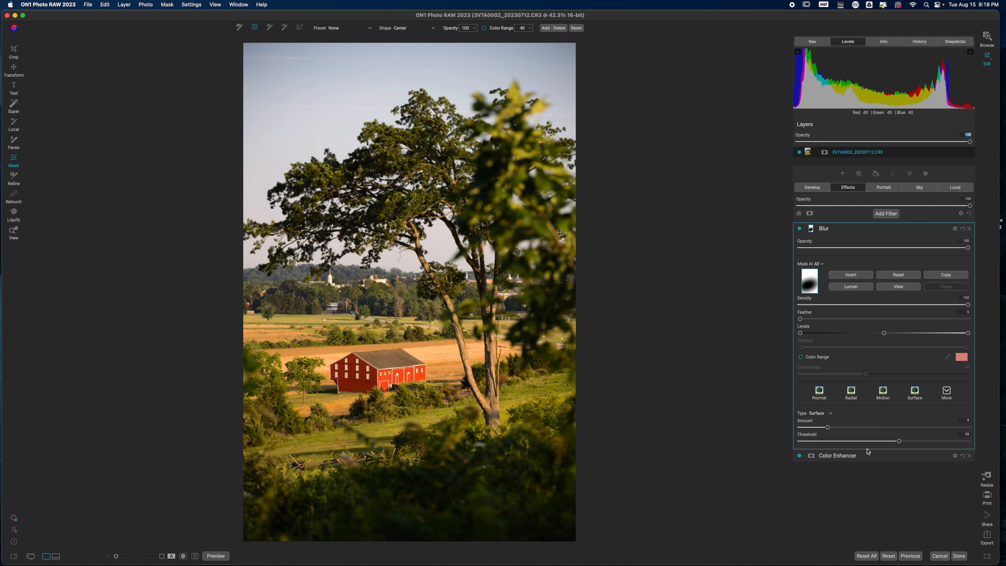
click(859, 228)
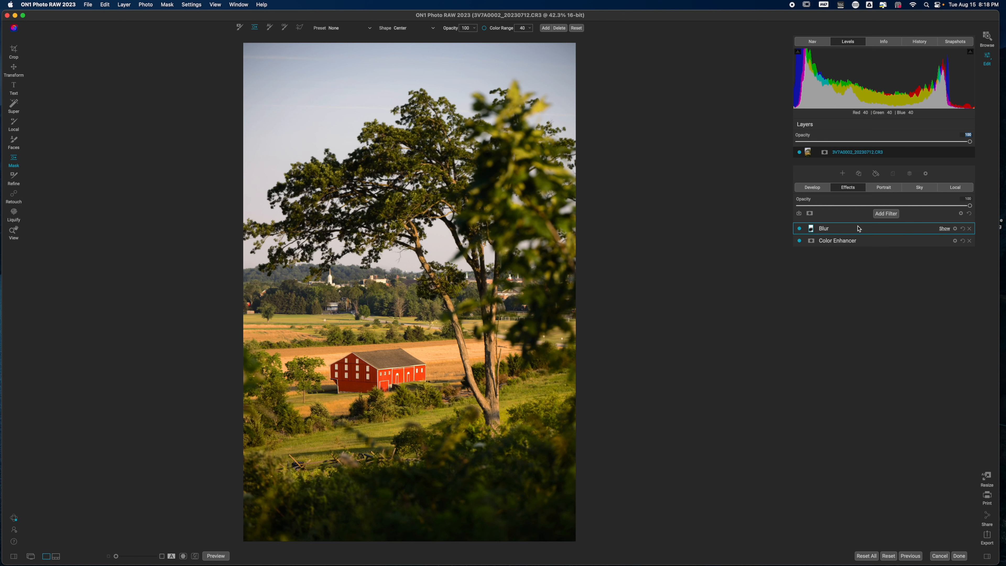
Add a Curves filter and lift the midtones from an input of 132 to an output of about 165
click(879, 216)
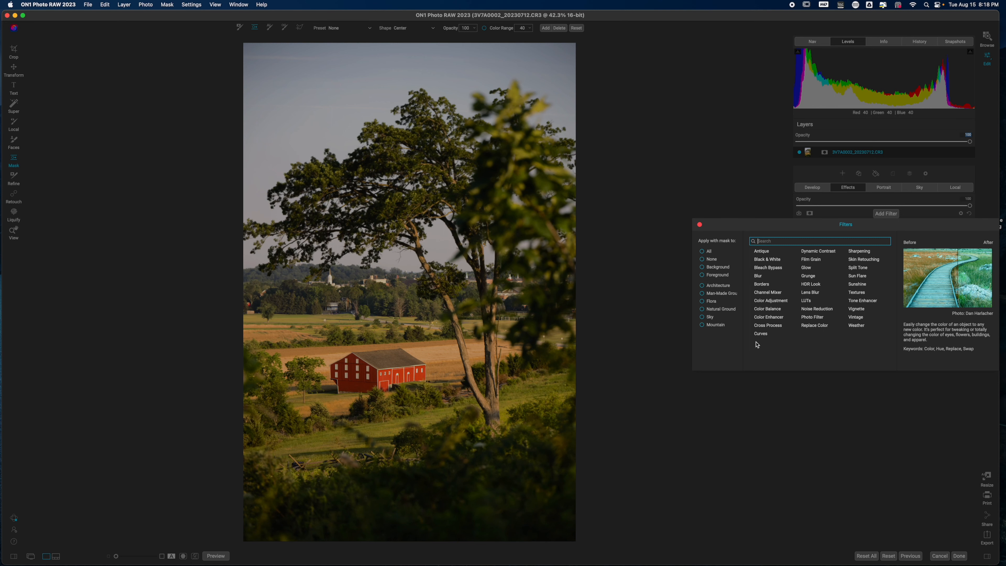
click(760, 335)
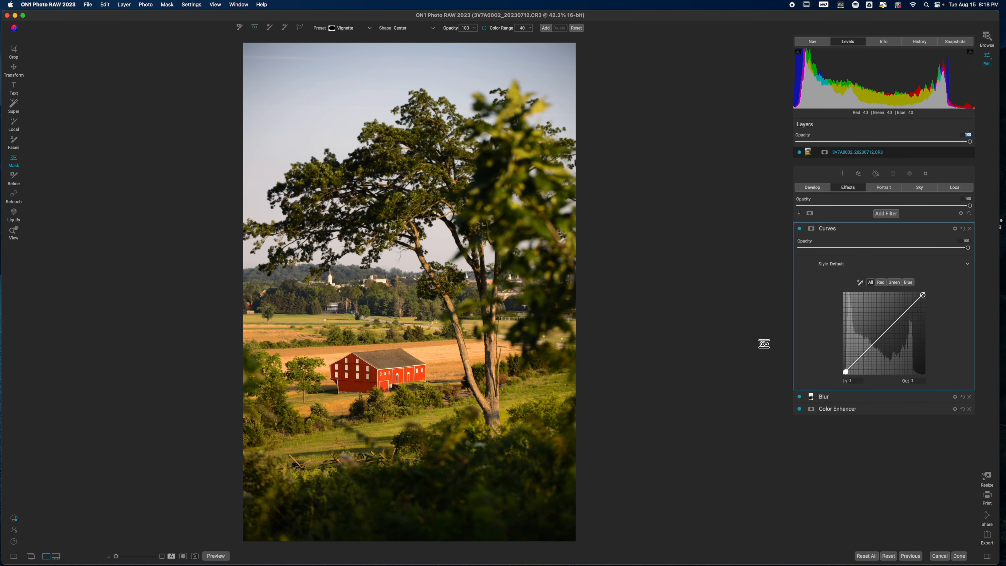
drag(886, 330, 885, 320)
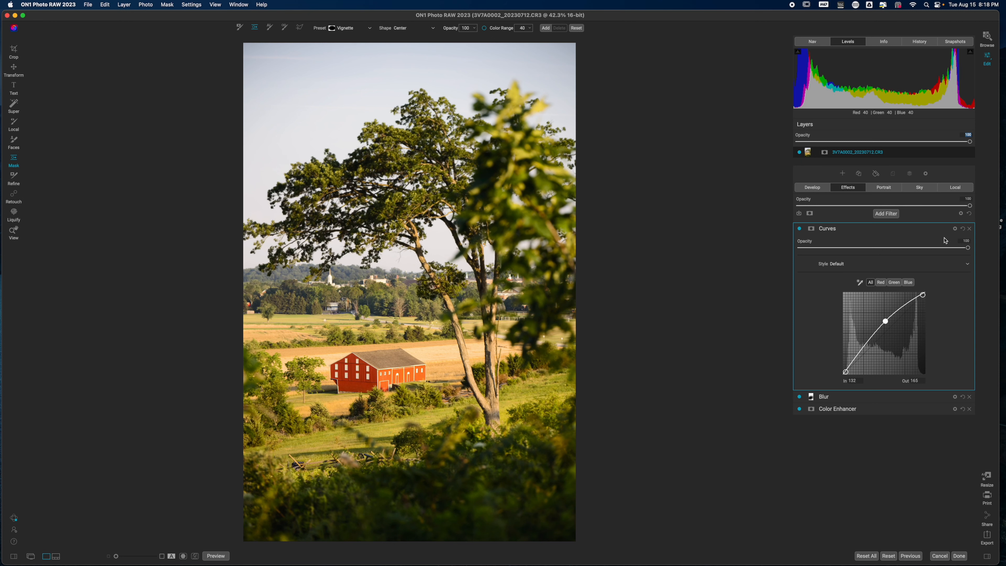
Show the Curves filter's blending options and set its blending mode to Lighten
click(954, 229)
click(824, 266)
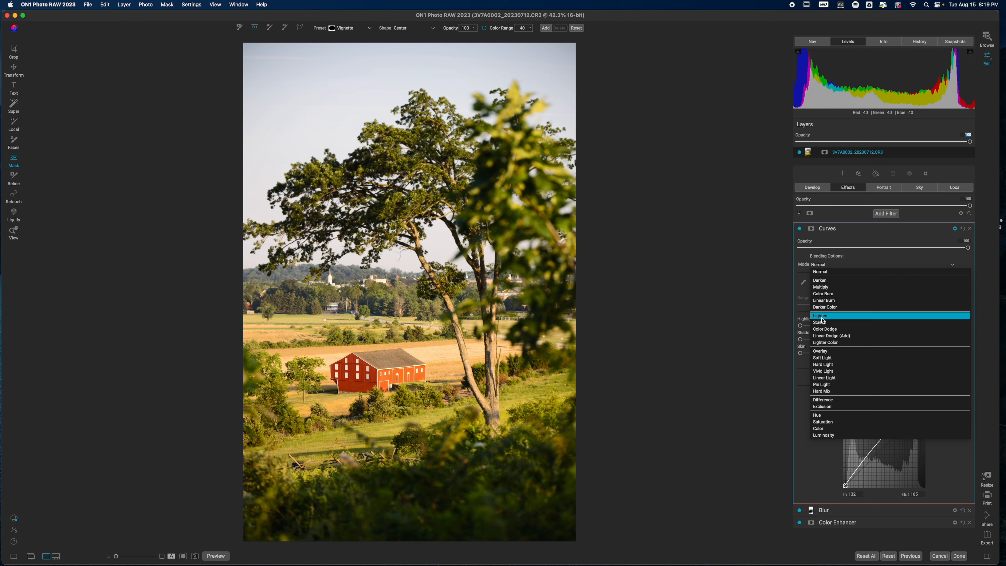
click(822, 316)
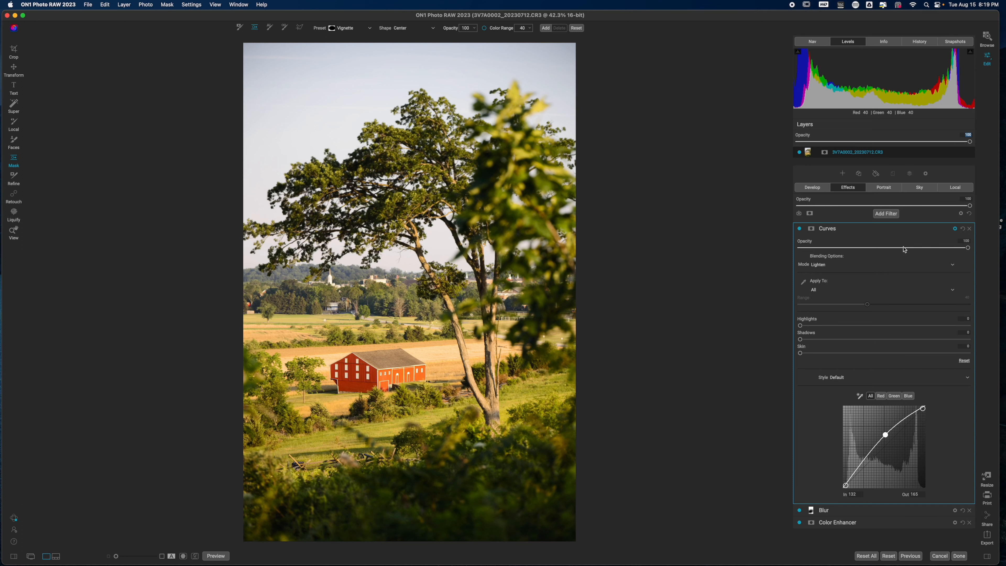
Lower the Curves filter's opacity to about 46, comparing the photo with and without it, and leave the filter enabled and collapsed
drag(902, 247, 863, 256)
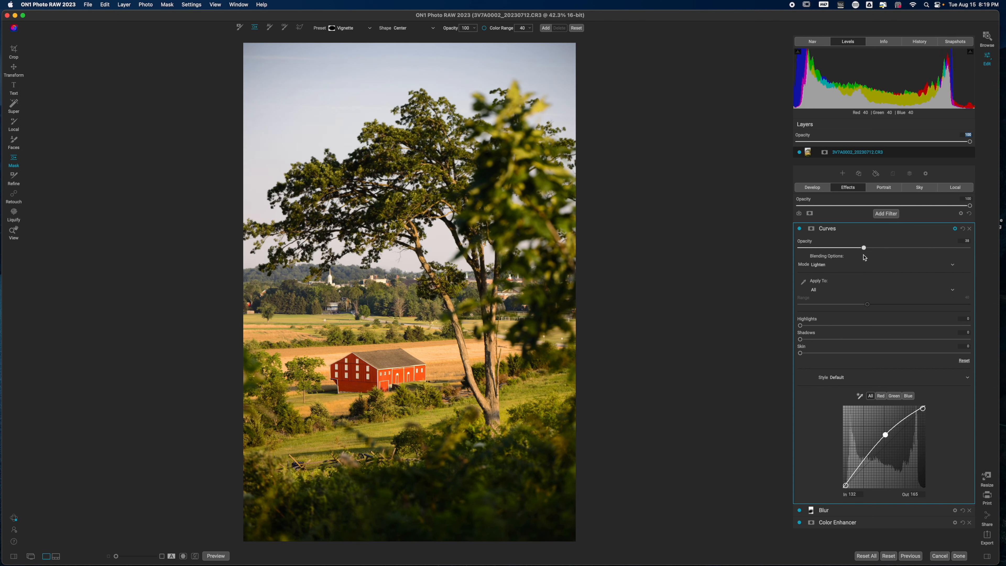
click(800, 230)
click(800, 230)
click(799, 230)
click(799, 230)
drag(864, 251, 879, 252)
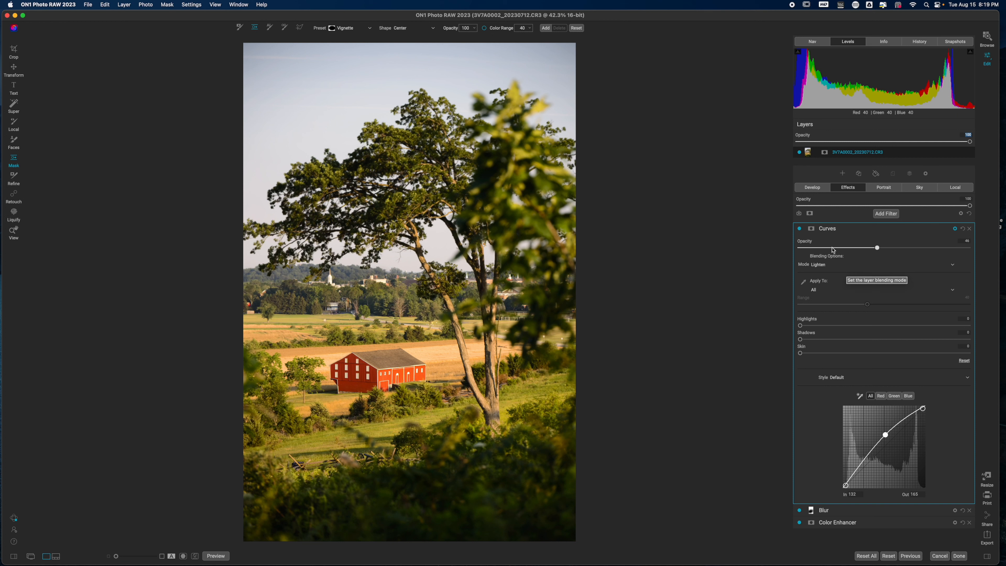
click(799, 229)
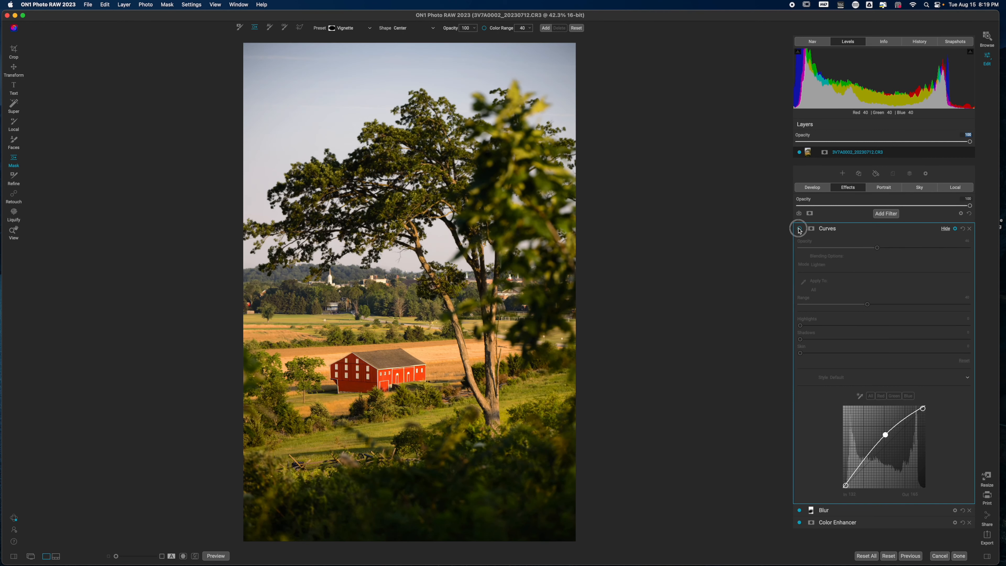
click(799, 229)
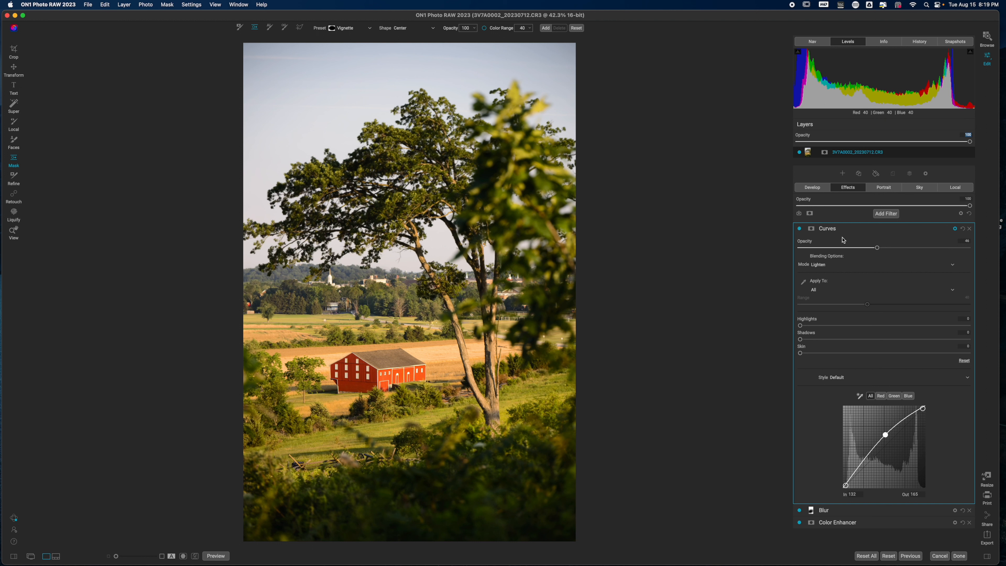
click(871, 232)
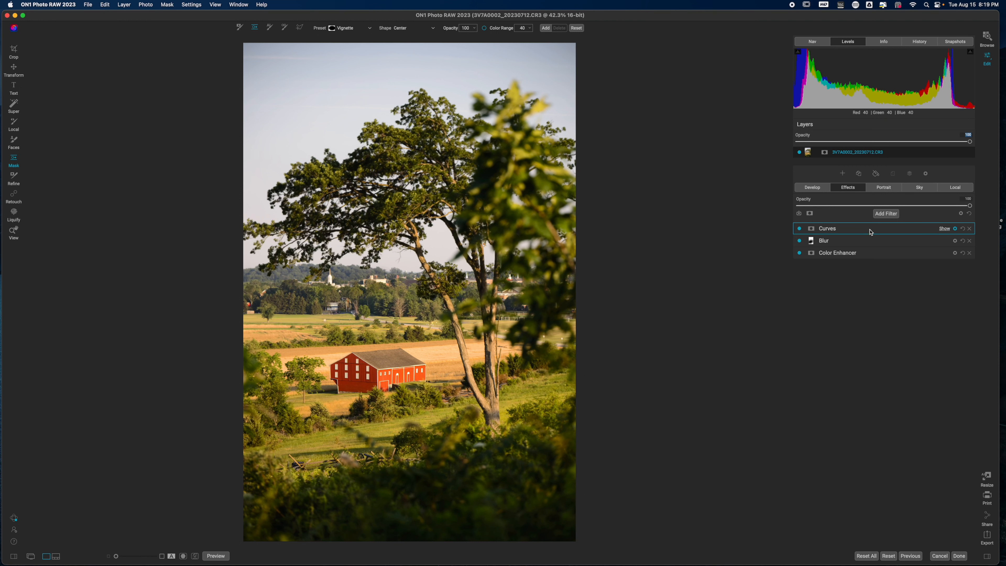
Add a Film Grain filter and, with the photo viewed at 100%, increase the grain size to about 172
click(880, 215)
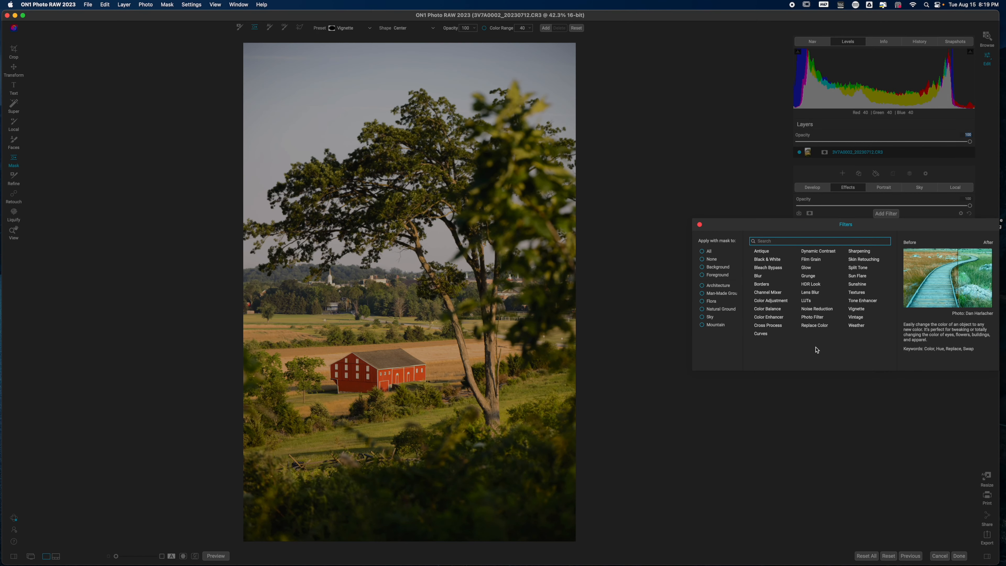
click(810, 259)
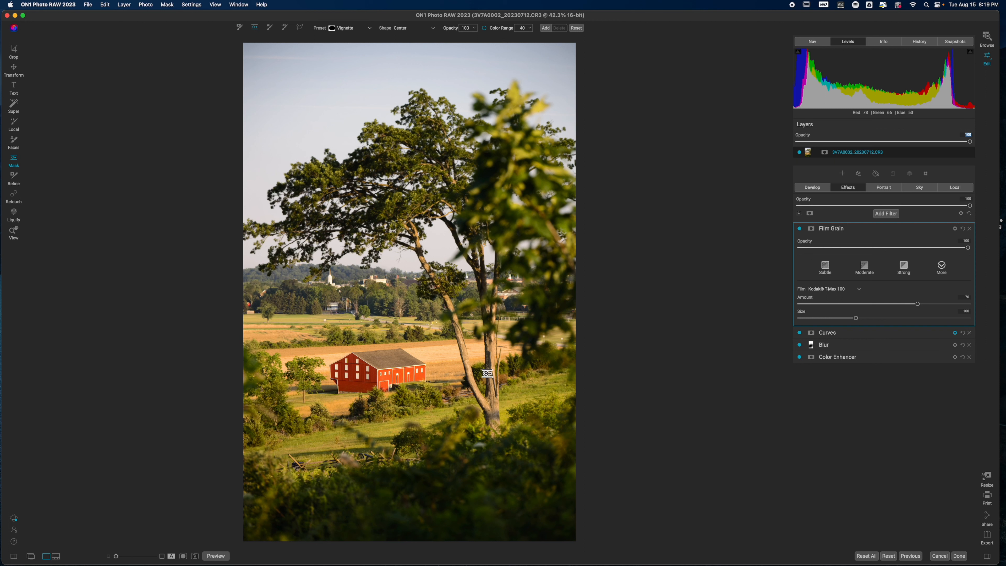
key(z)
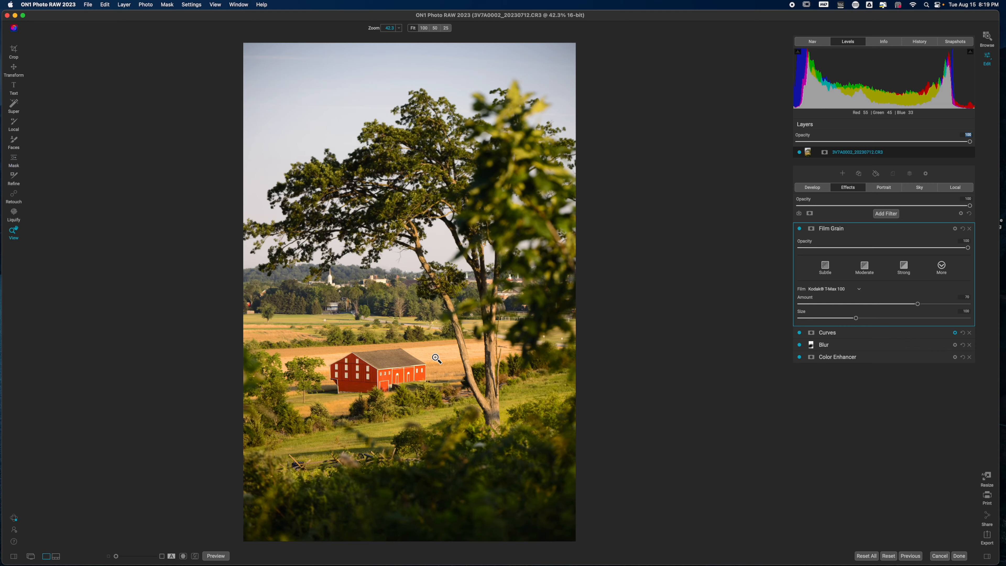
click(414, 312)
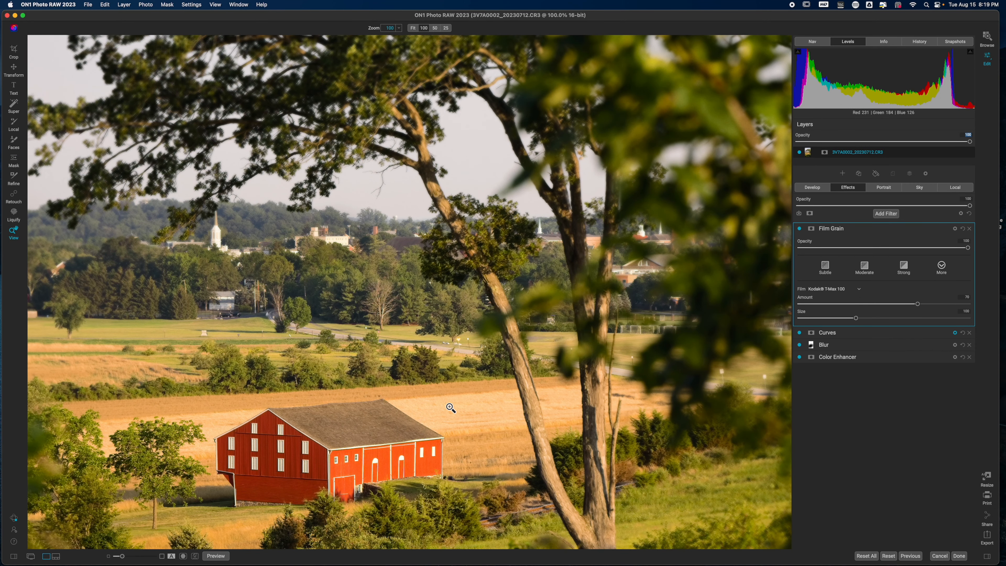
drag(856, 318, 935, 320)
Try the Ilford HP5 400 film for the grain and compare the photo with and without the Film Grain filter
click(857, 291)
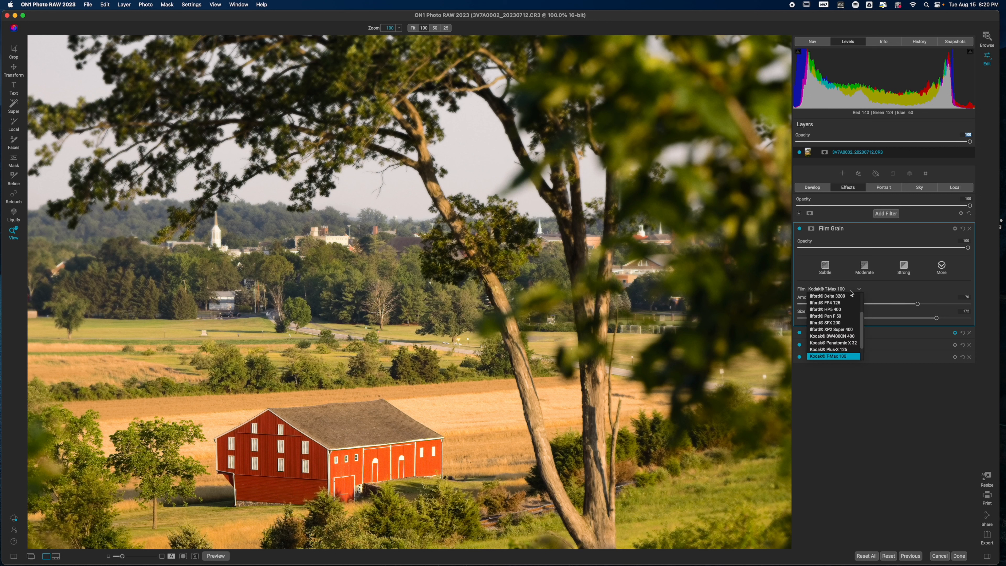
click(842, 309)
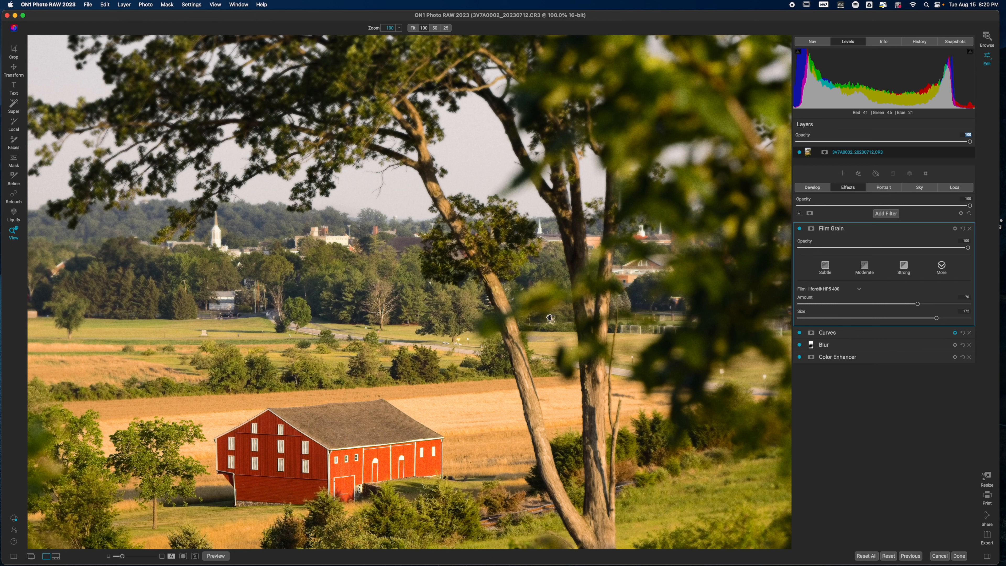
click(799, 228)
click(799, 229)
drag(770, 194, 596, 202)
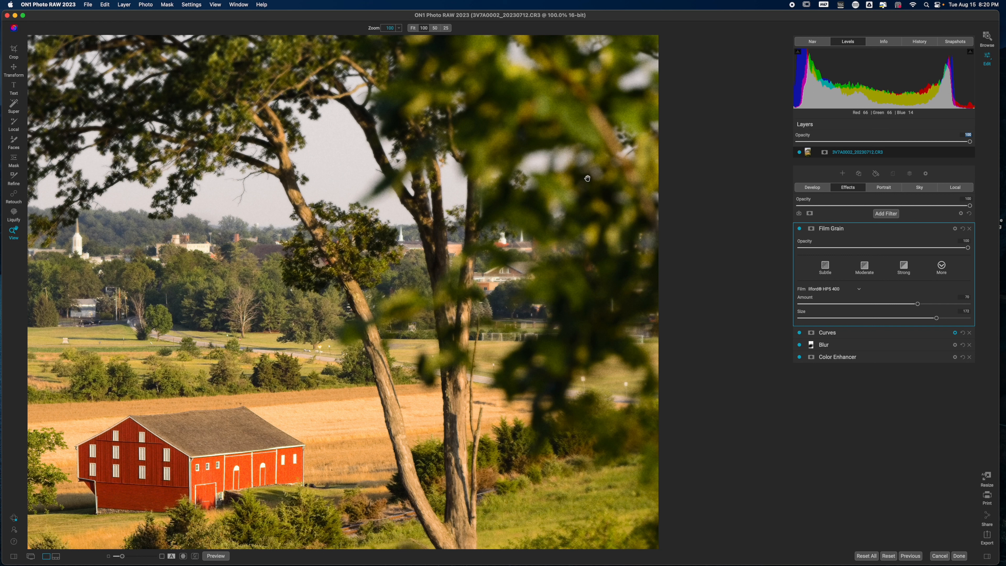
click(799, 229)
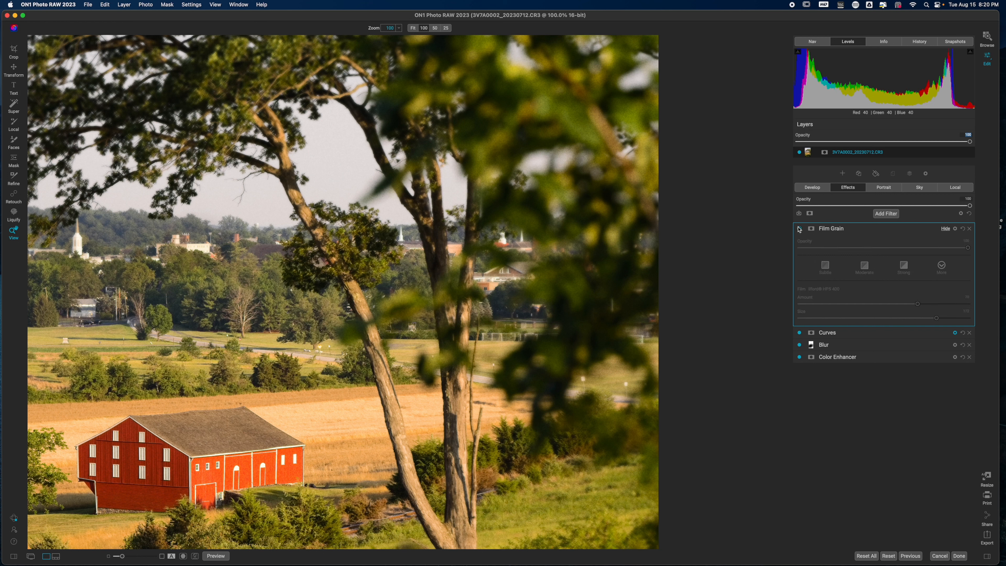
click(799, 229)
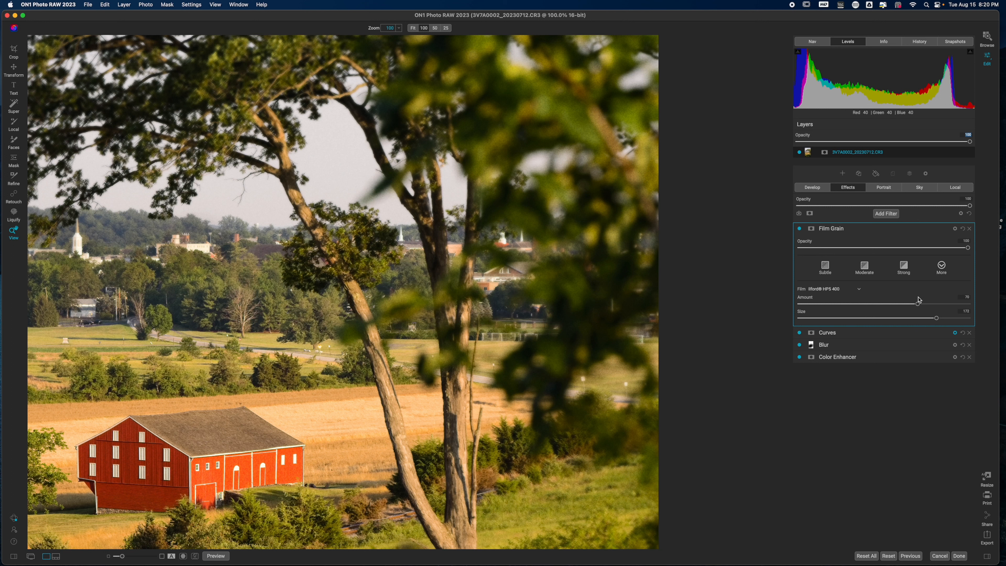
Set the grain's film to Ilford Delta 3200 and reduce its amount to about 36, judging it on the whole photo
click(858, 291)
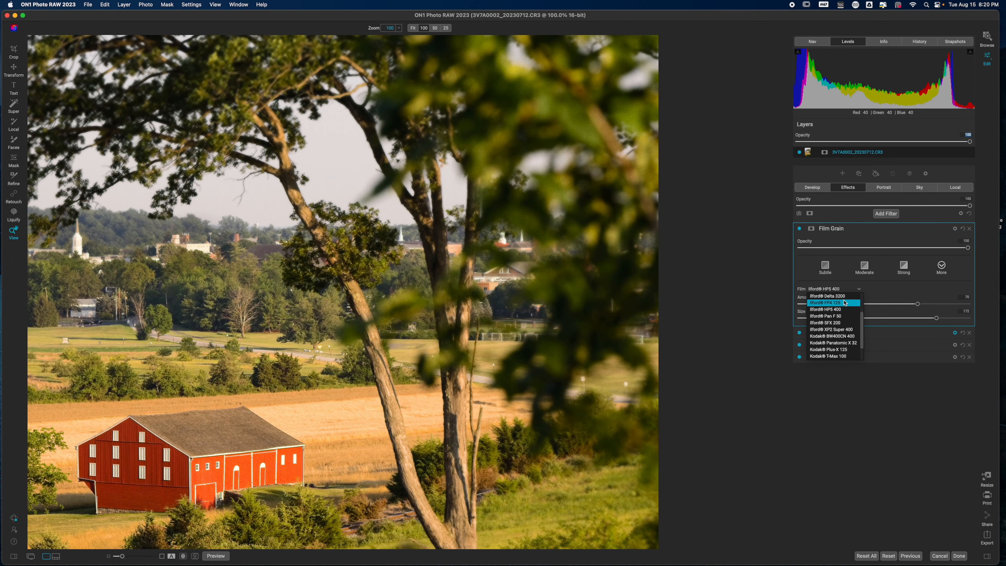
click(836, 296)
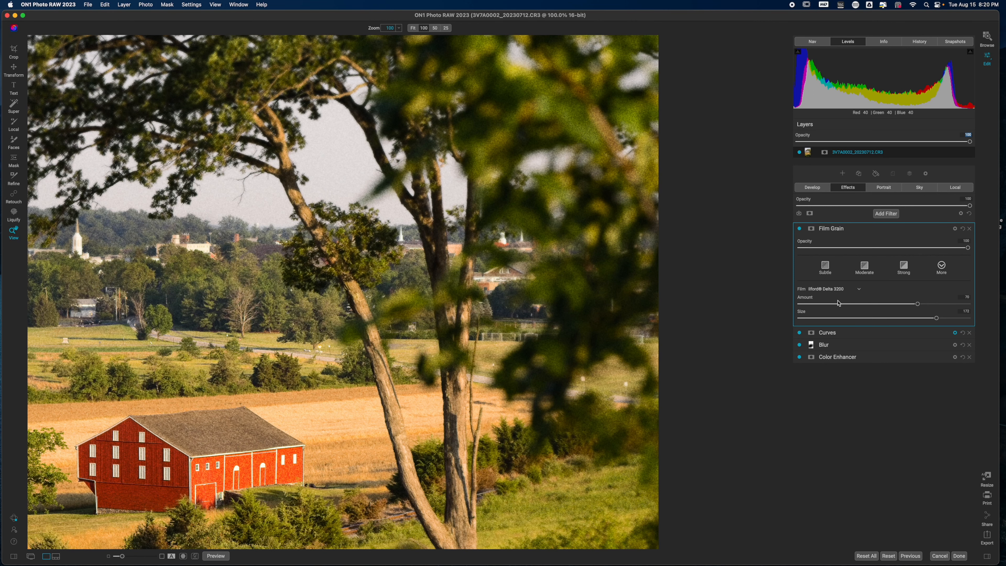
drag(431, 277, 676, 238)
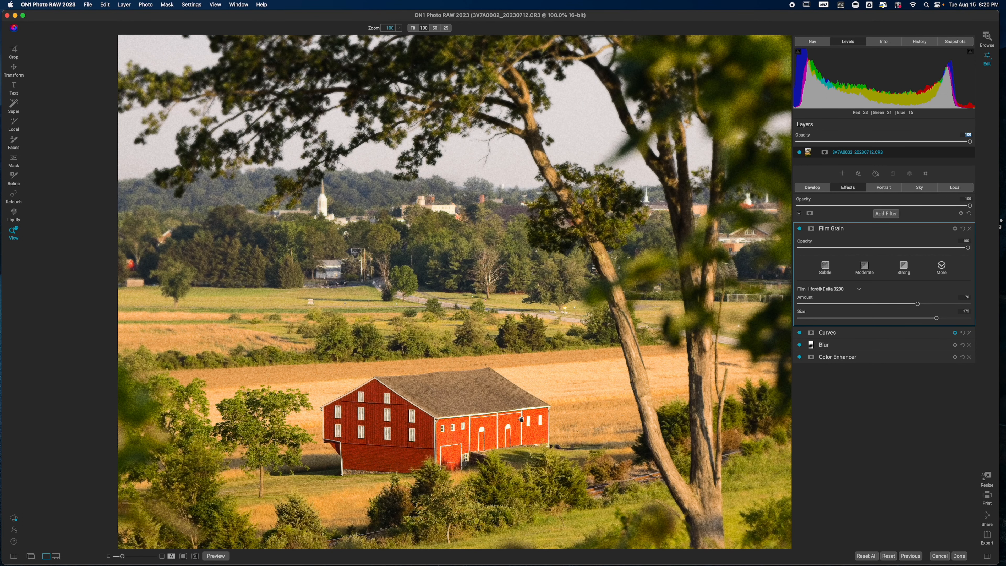
scroll(413, 349, down, 3)
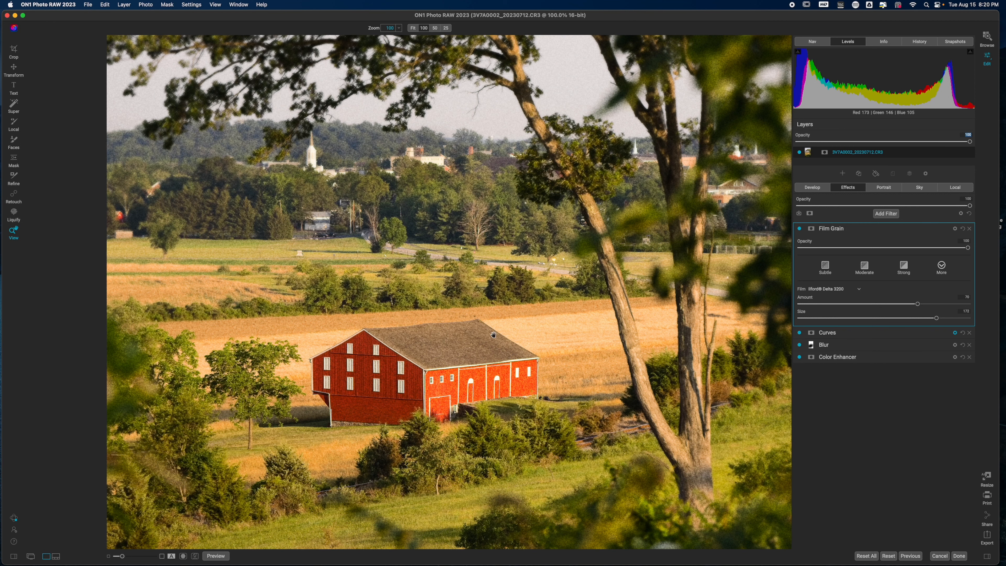
key(super+0)
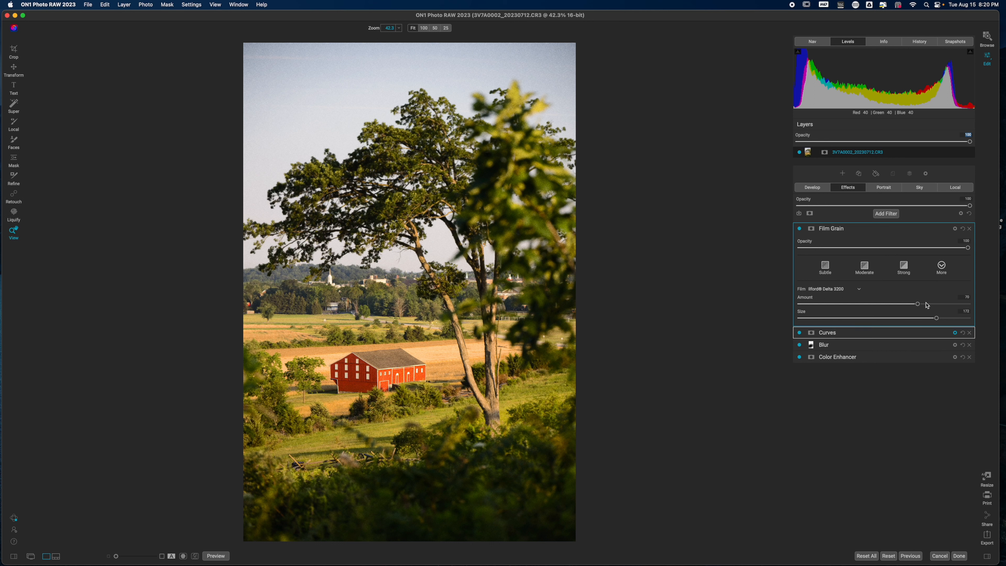
drag(917, 304, 860, 306)
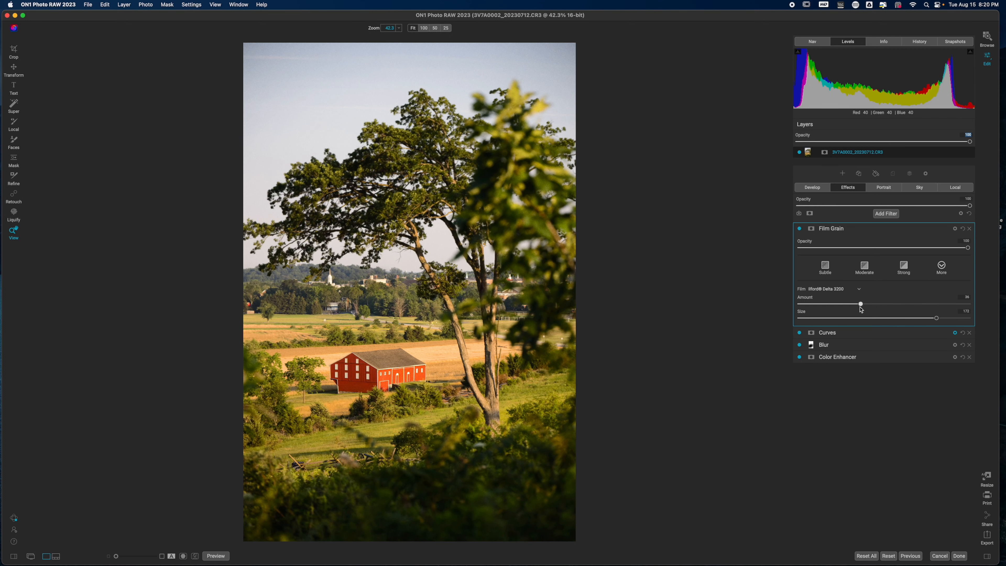
Compare the edited photo with the original and collapse the Film Grain filter
key(backslash)
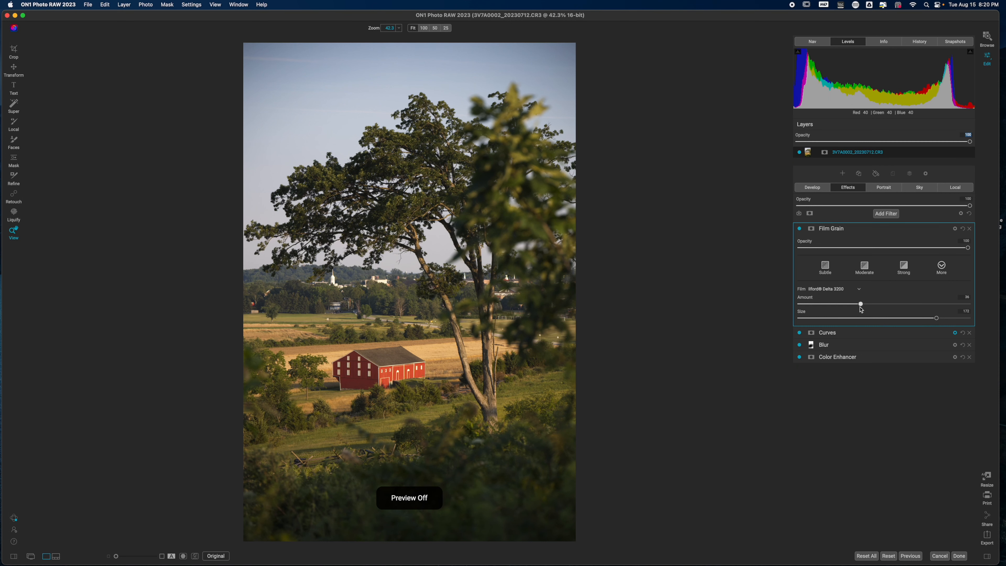
key(backslash)
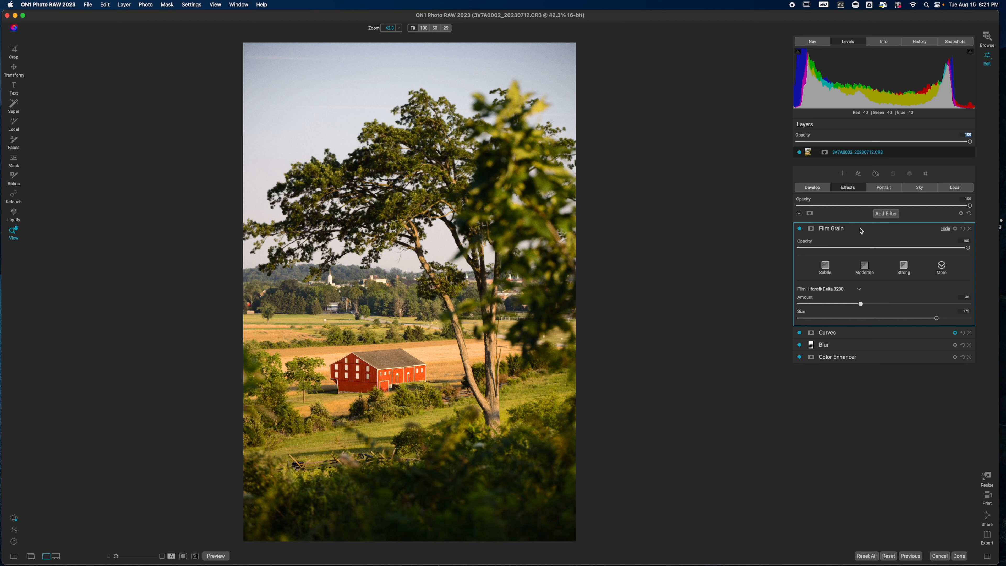
click(862, 231)
Add an Antique filter and set its color to Istanbul
click(886, 213)
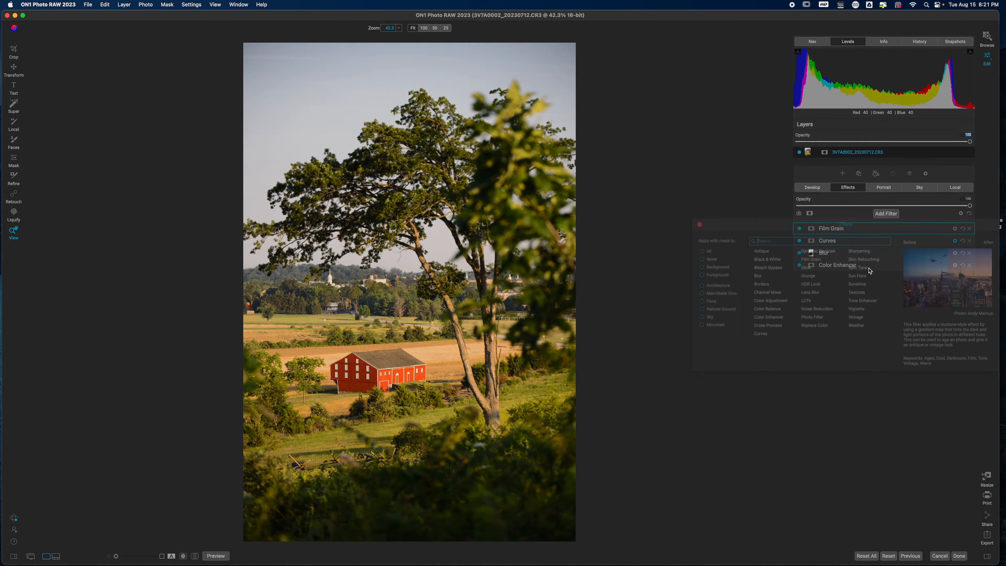
click(761, 251)
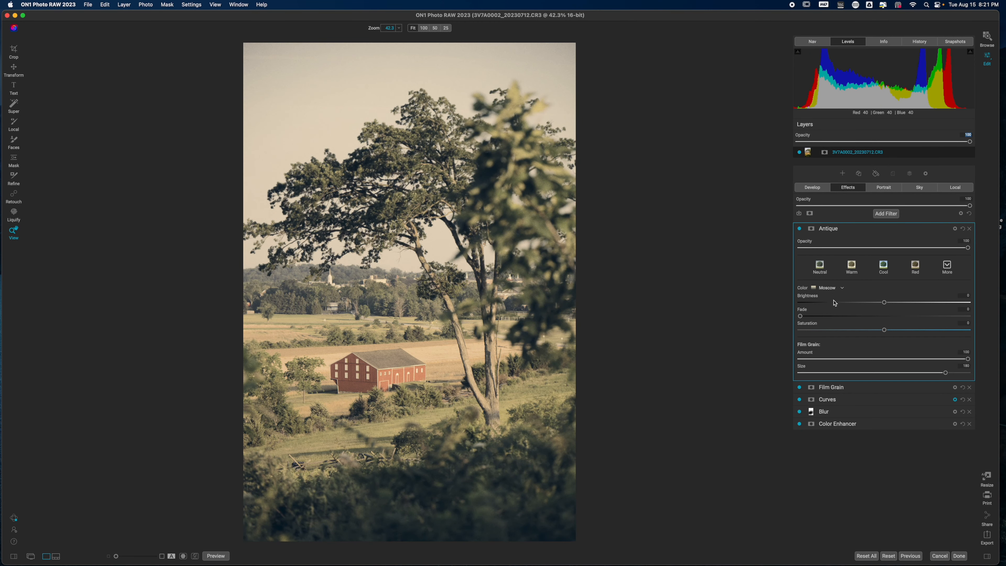
click(831, 289)
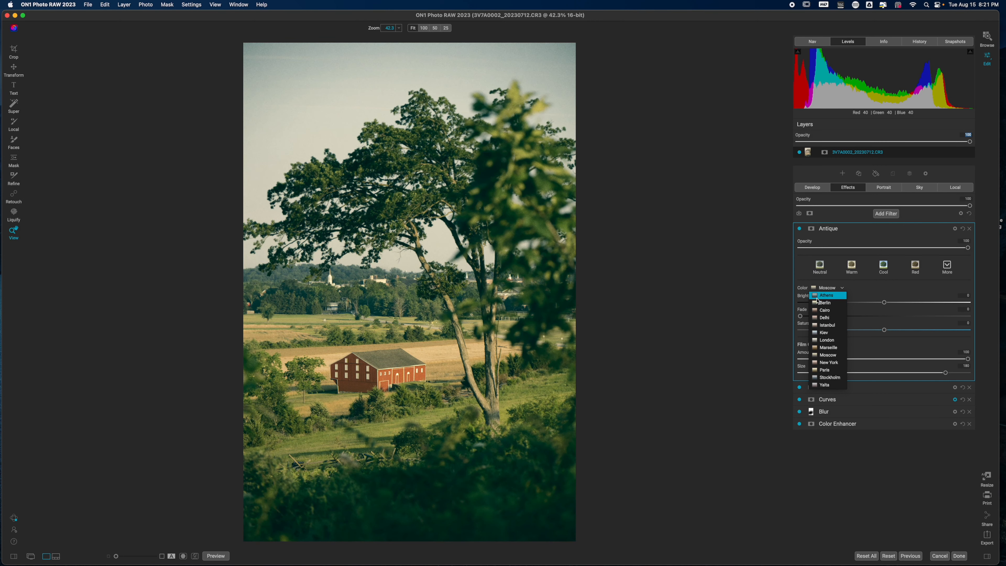
click(825, 325)
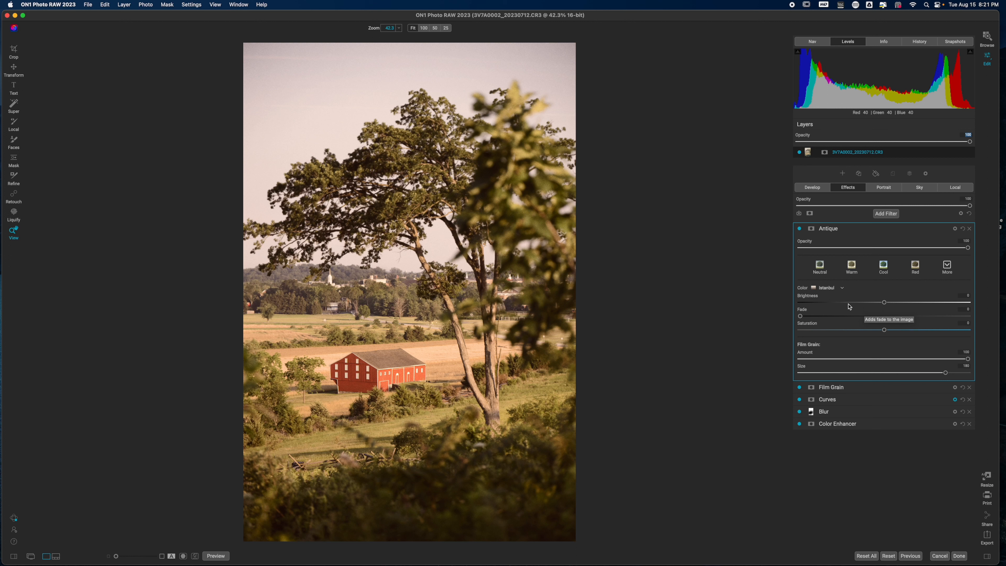
Show the Antique filter's blending options and set its blending mode to Color
click(954, 230)
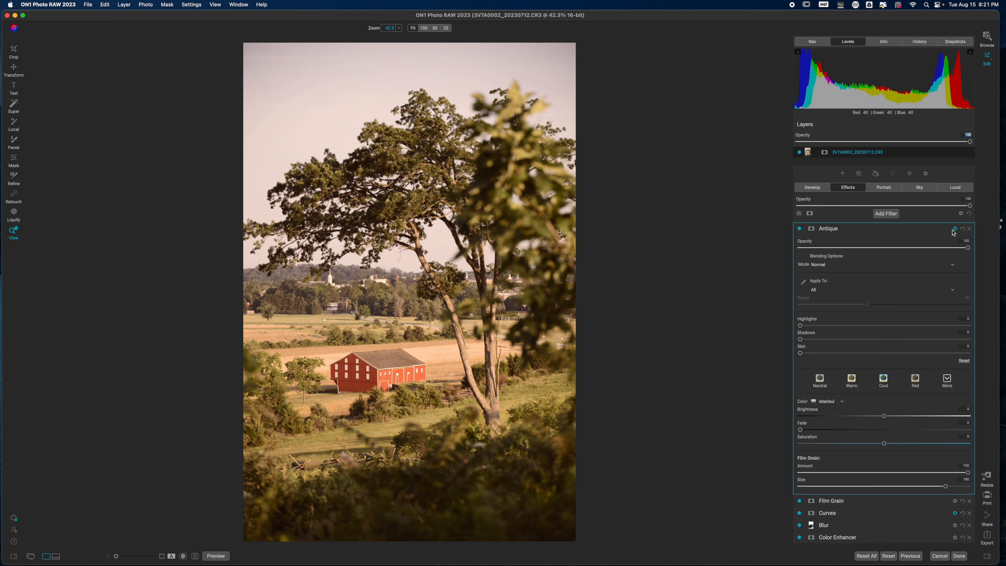
click(824, 266)
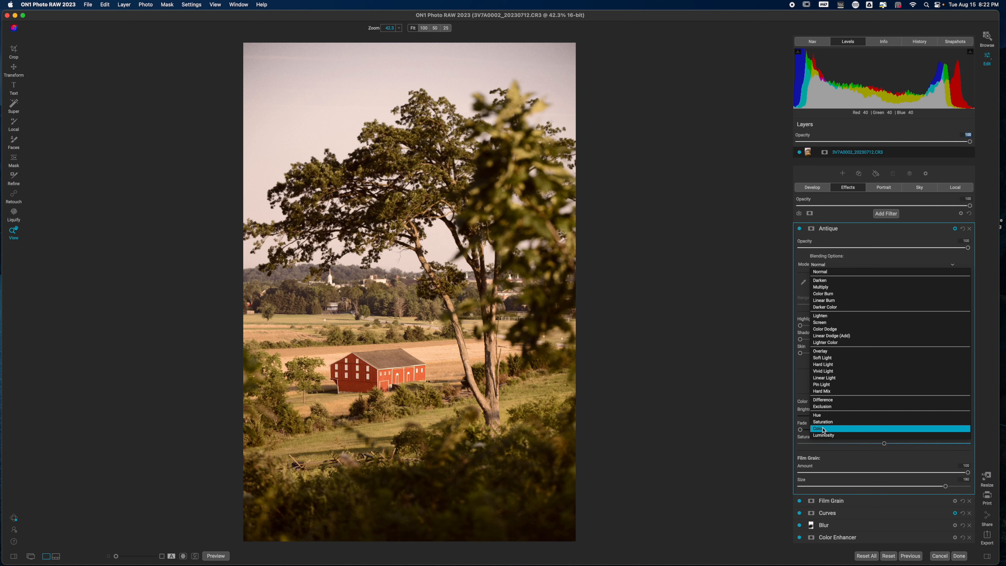
click(823, 430)
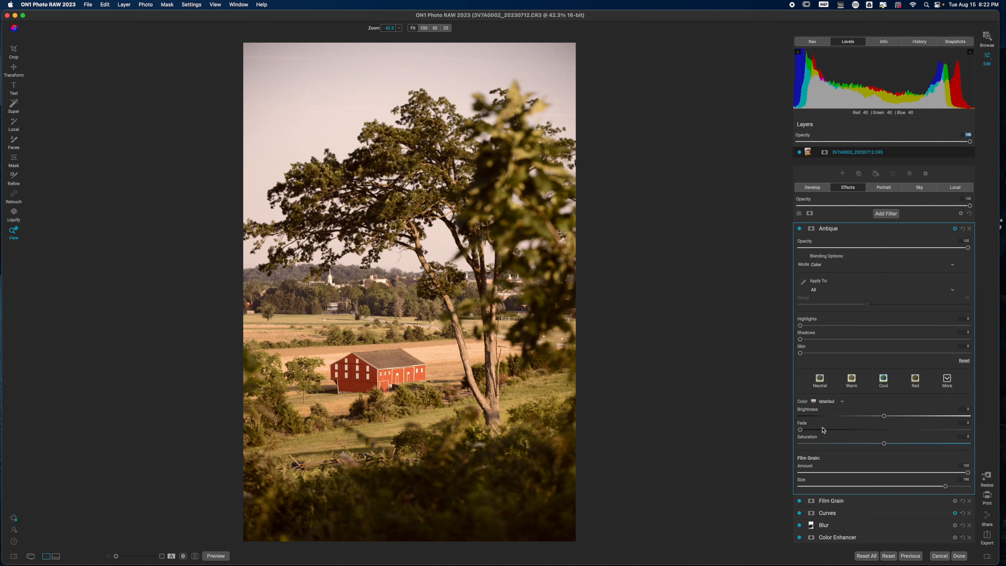
click(818, 264)
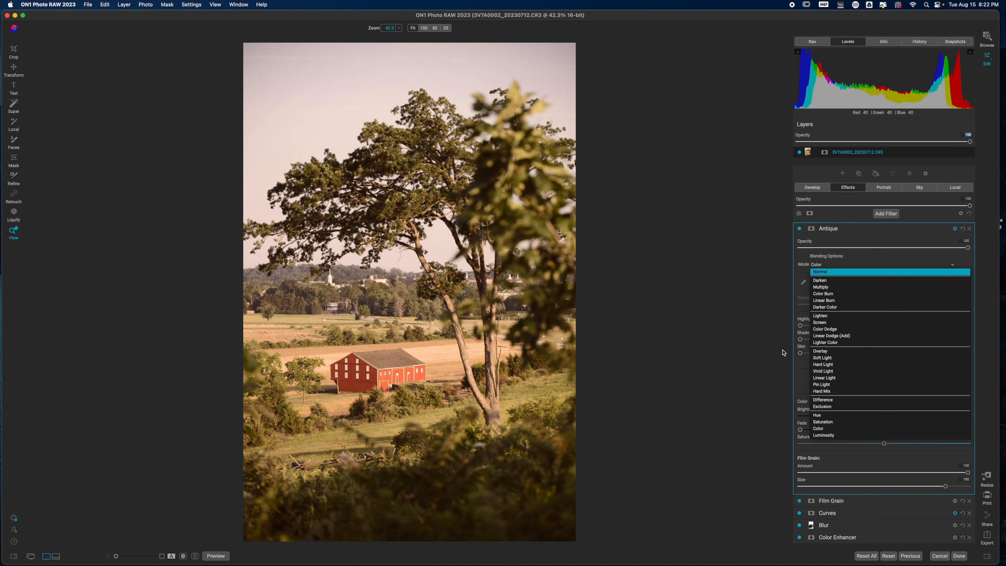
click(815, 429)
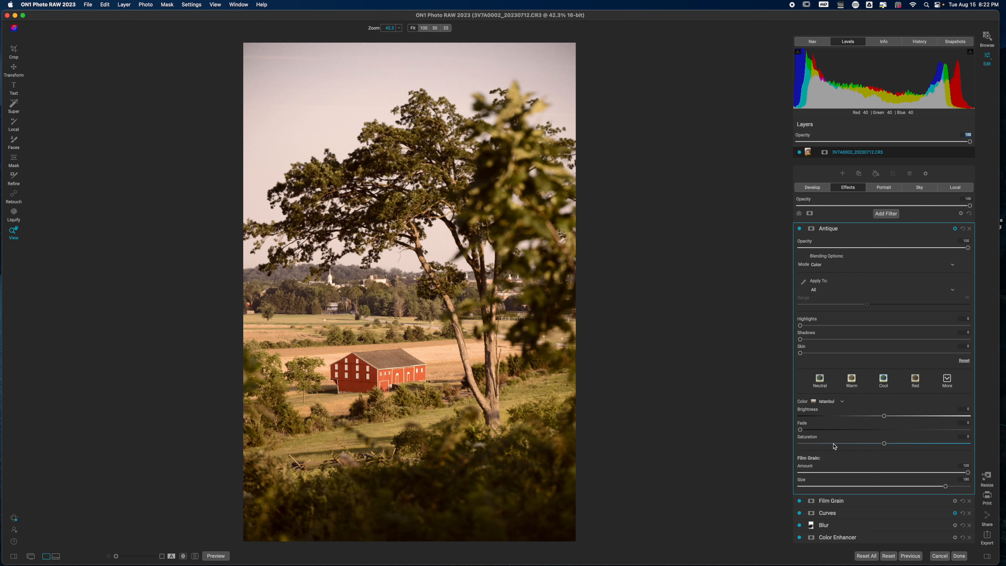
Lower the Antique filter's saturation, raise its brightness, and collapse the filter
drag(884, 444, 856, 449)
drag(885, 416, 932, 421)
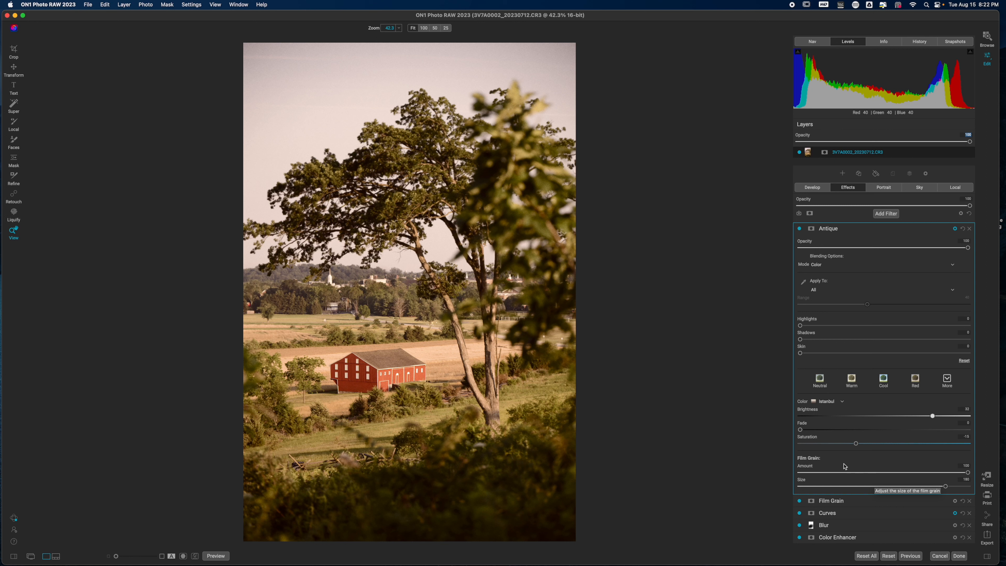
click(885, 229)
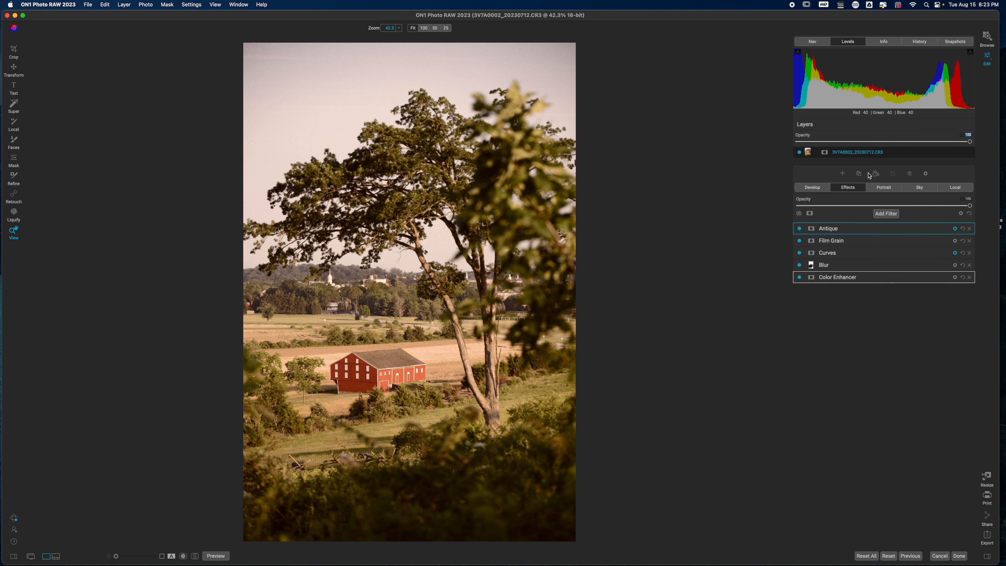
Add a Vignette filter with the Big Softy preset and a brightness of -100
click(881, 214)
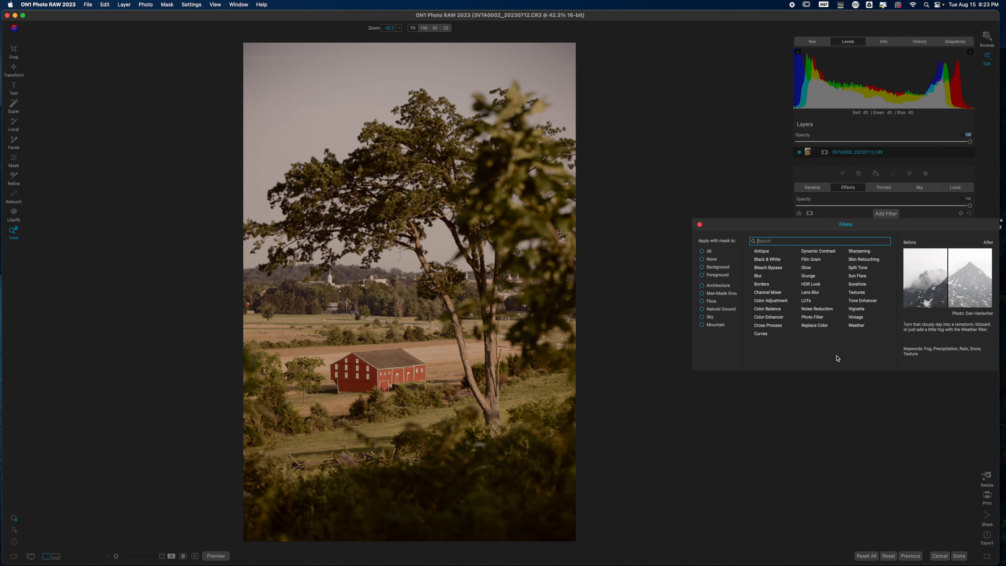
click(855, 309)
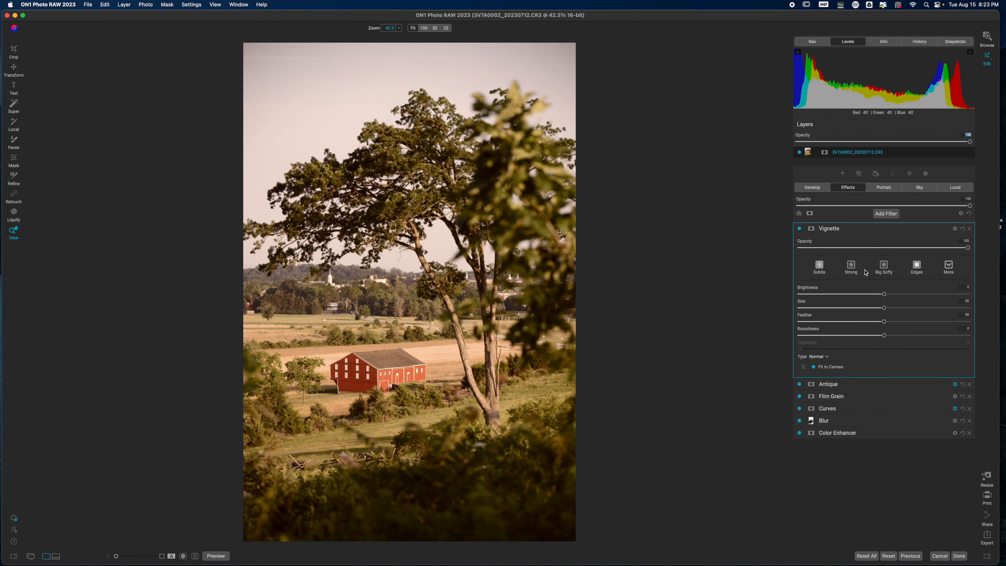
click(885, 267)
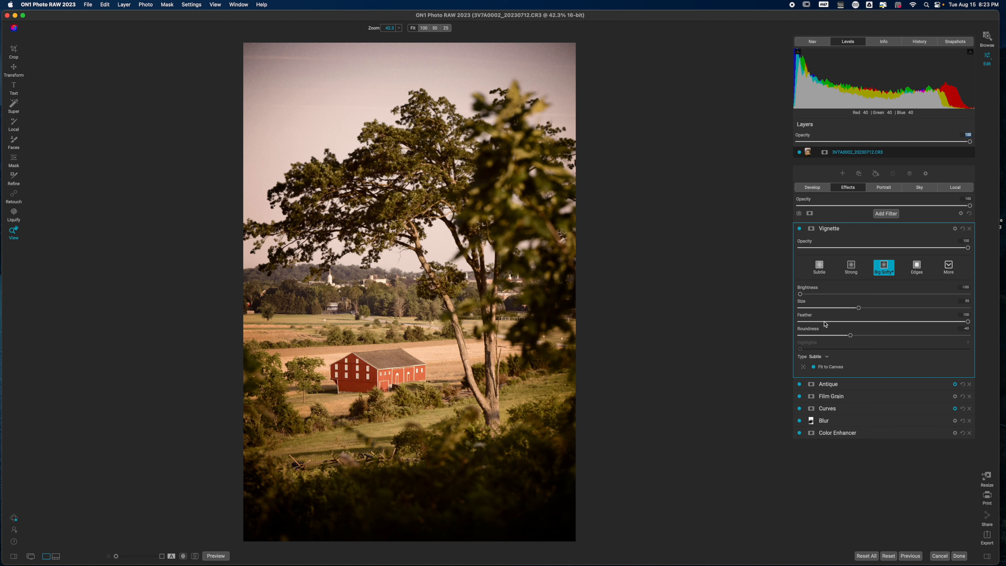
drag(800, 294, 782, 299)
Set the vignette's feather to 0 to expose its shape and center it on the red barn
click(933, 327)
drag(933, 327, 764, 337)
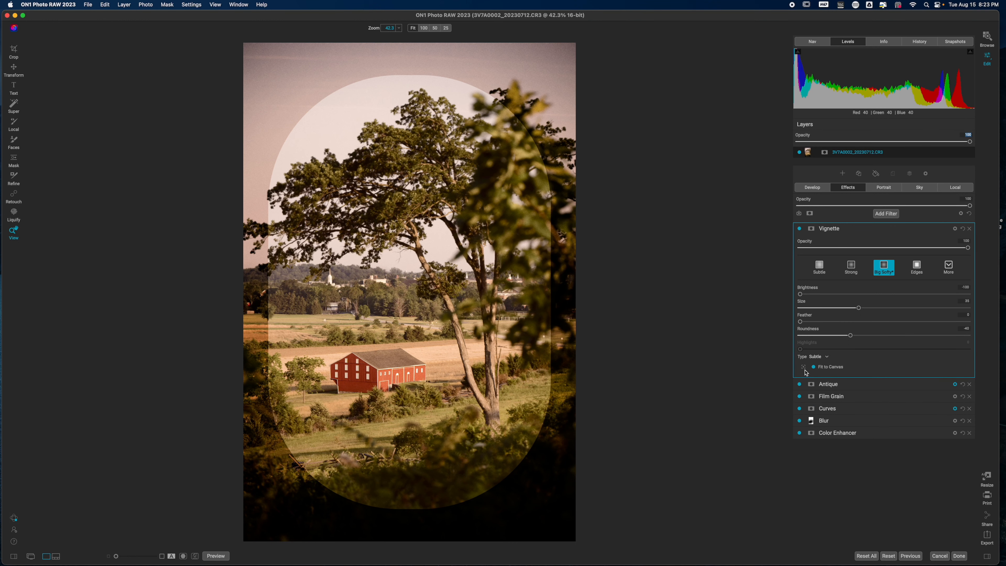
drag(383, 363, 408, 372)
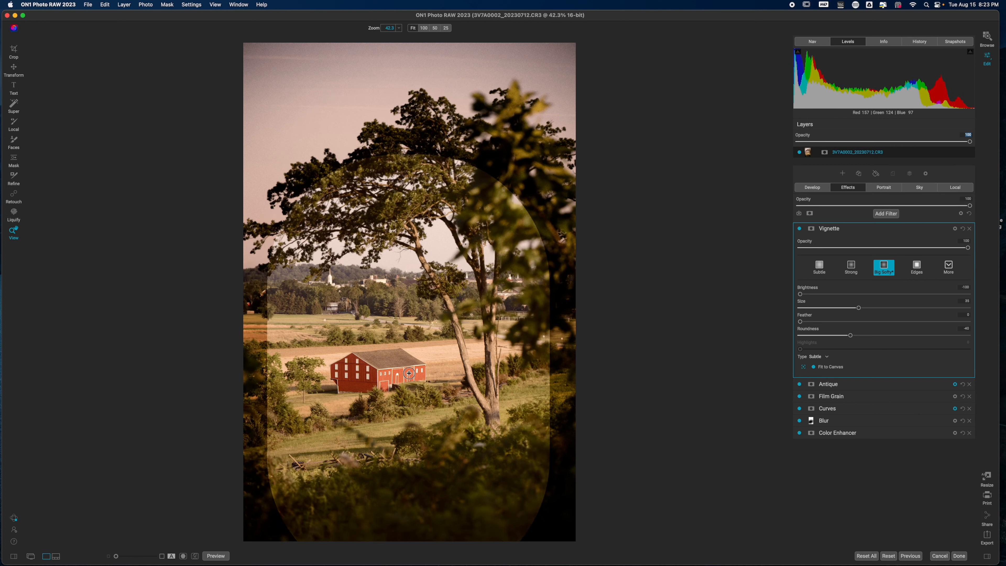
Set the vignette's size to 0, roundness to about 13, feather to 100 and opacity to about 74
drag(850, 336, 771, 331)
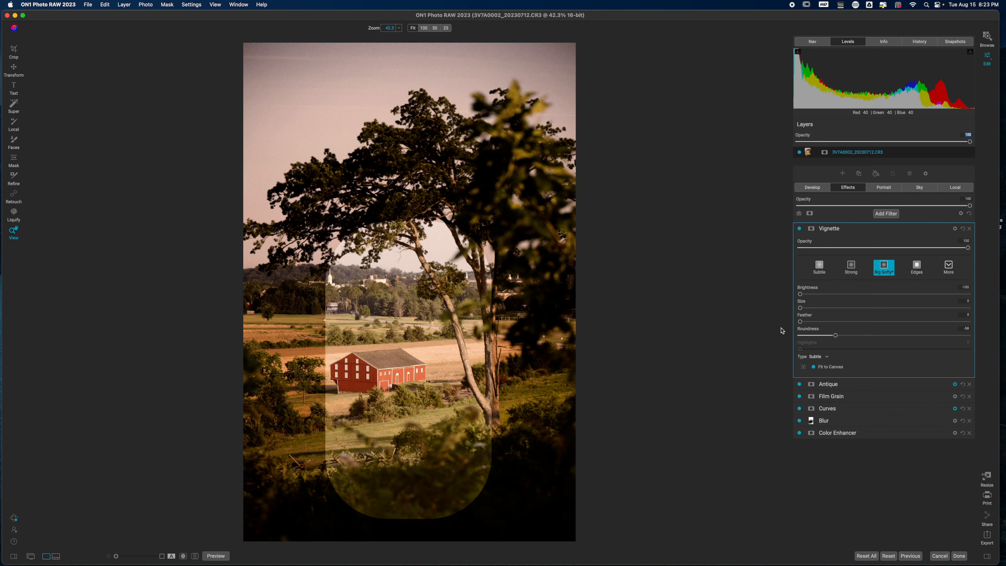
drag(833, 336, 895, 340)
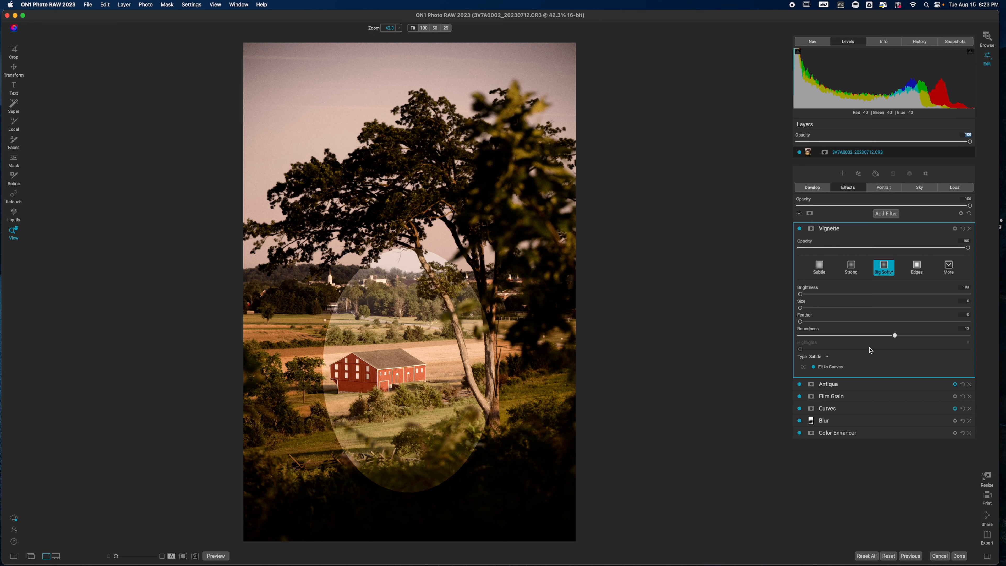
drag(800, 321, 978, 329)
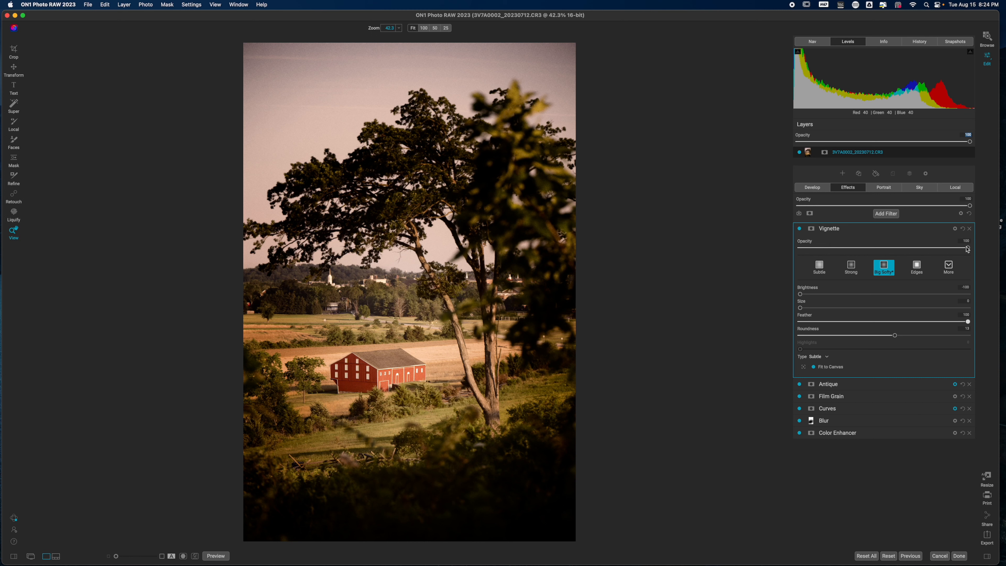
drag(967, 249, 924, 249)
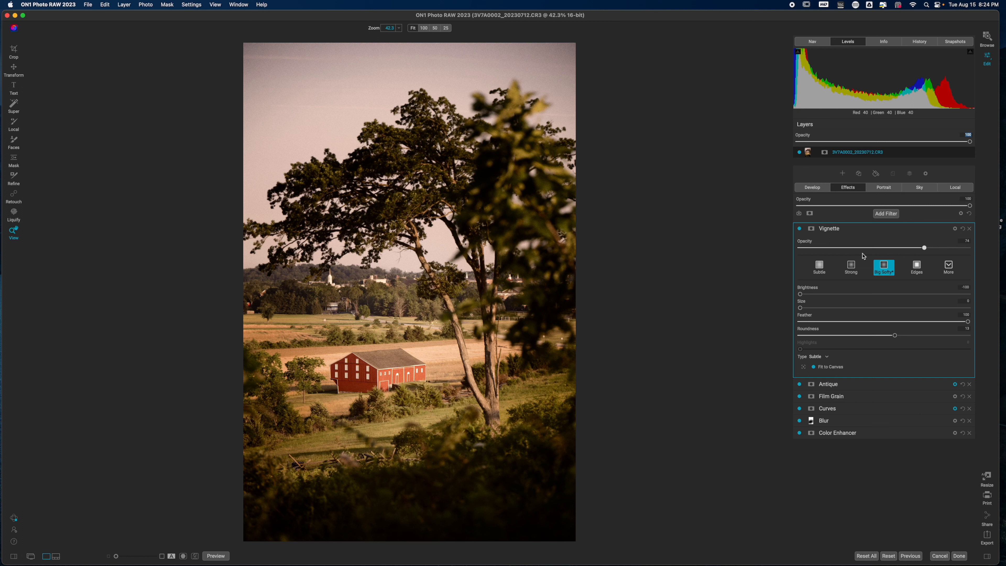
click(867, 229)
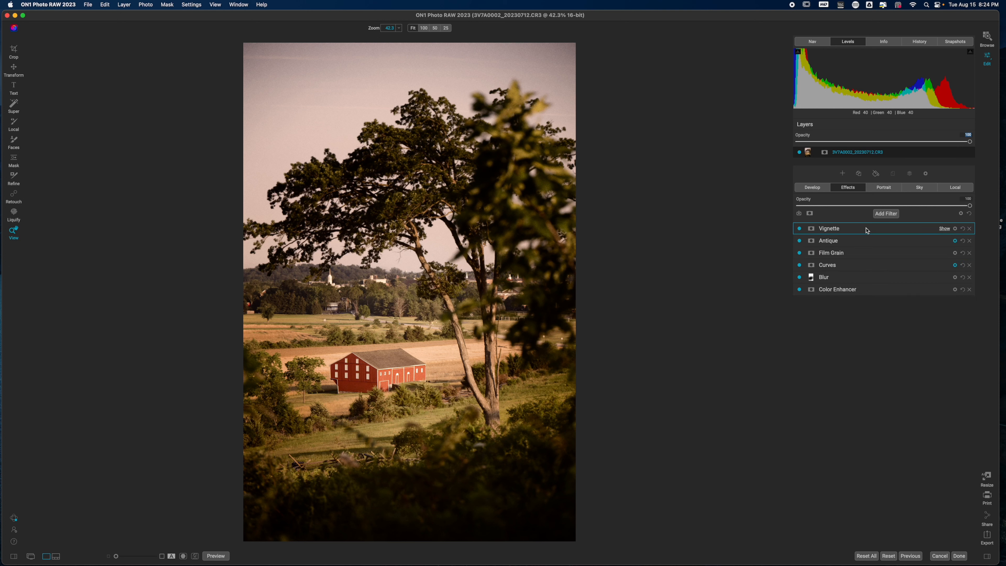
Compare the photo with the overall effects opacity faded out and at 100
drag(970, 206, 765, 218)
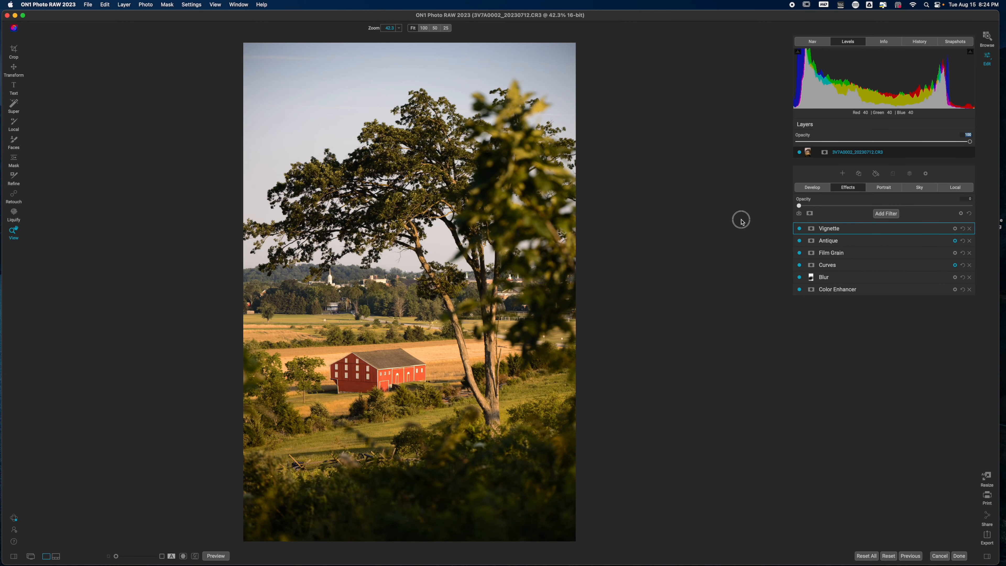
drag(741, 220, 969, 206)
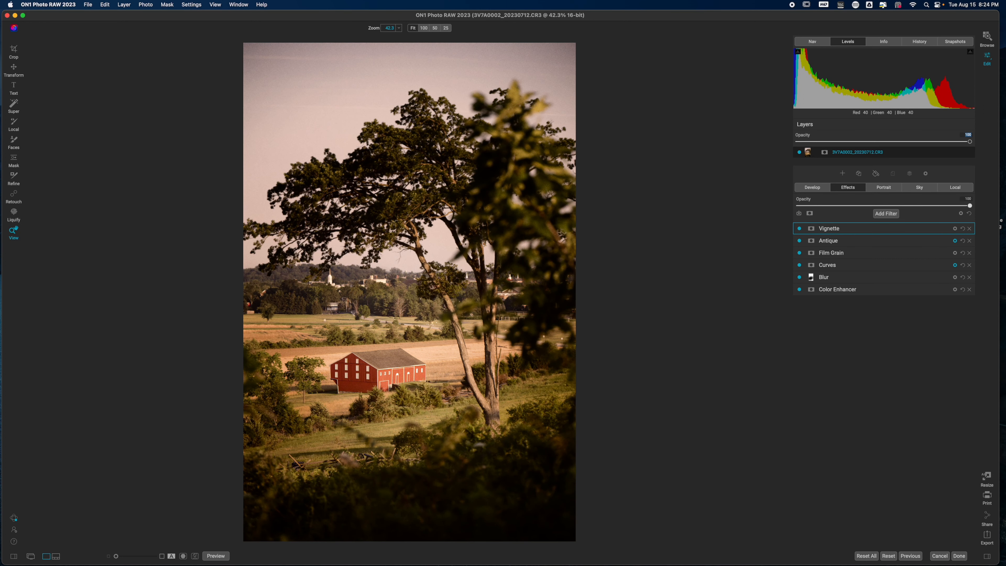
drag(970, 209, 1002, 206)
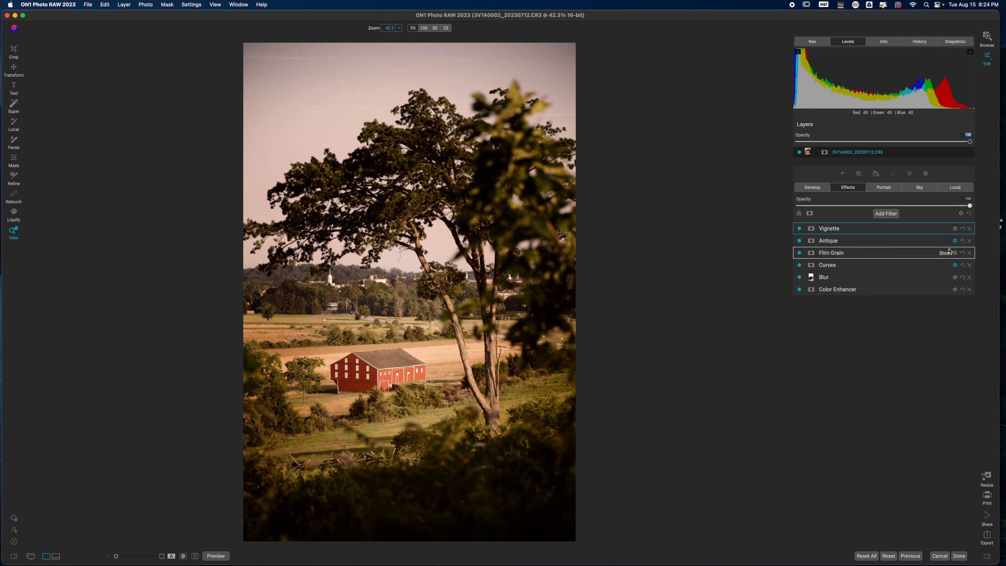
Preview other blending modes such as Luminosity for the whole effects stack and keep Normal
click(961, 214)
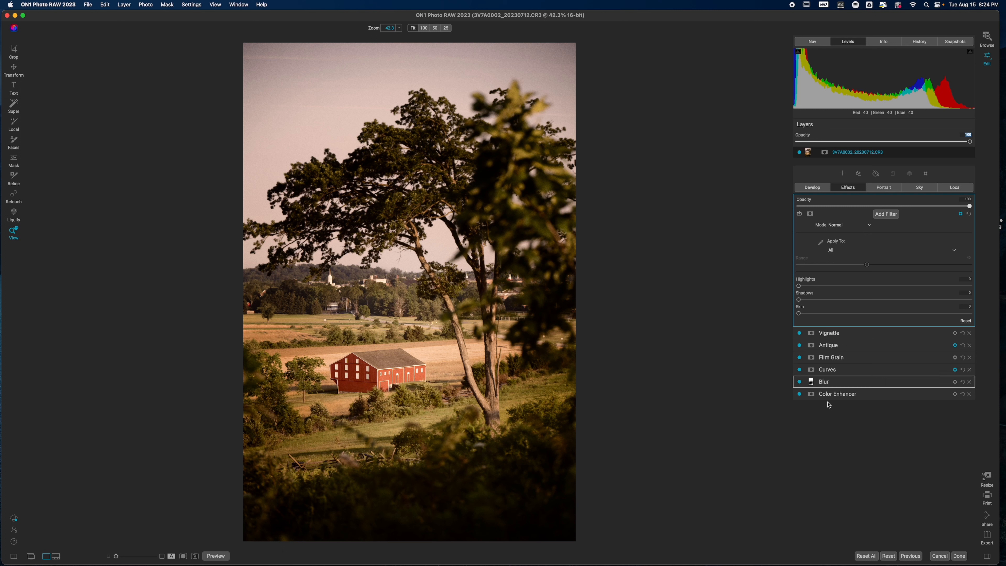
click(862, 228)
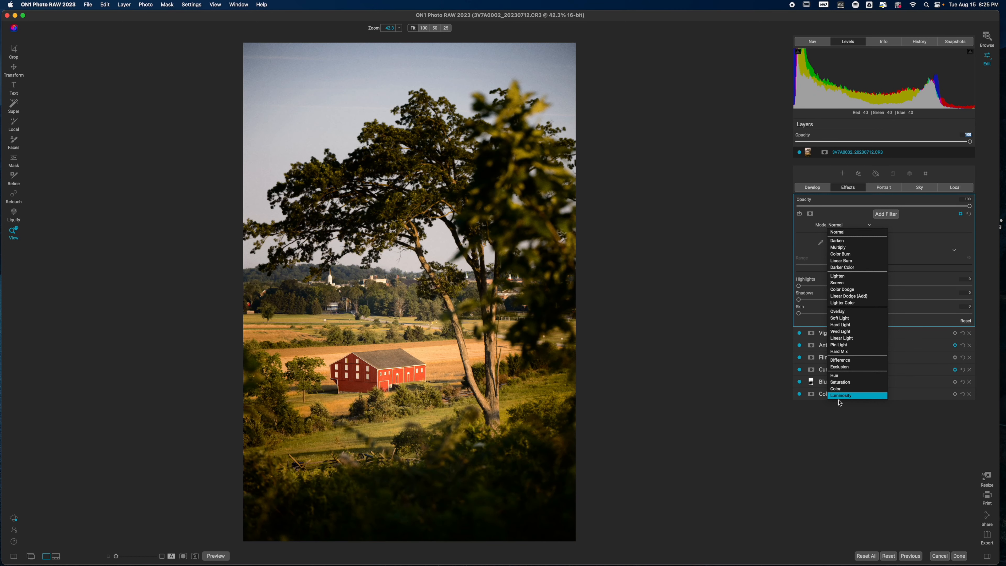
click(843, 232)
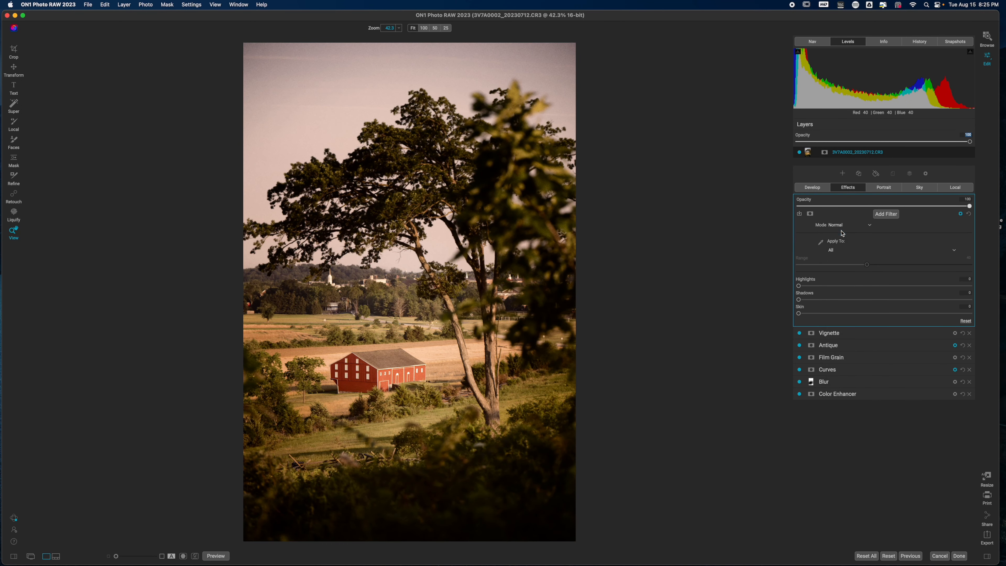
click(960, 214)
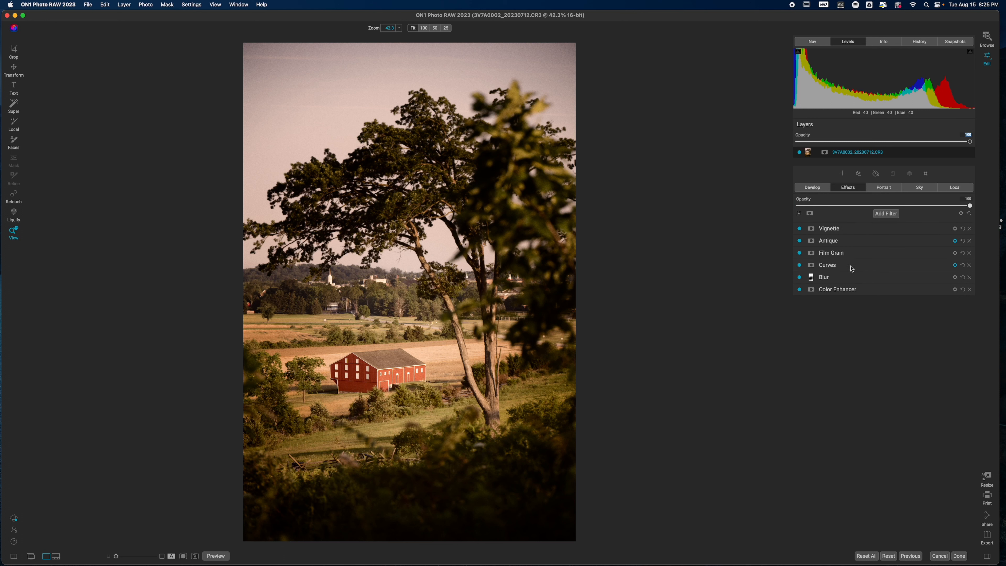
Reduce the overall effects opacity to about 66 and compare the result with the original photo
drag(969, 206, 911, 207)
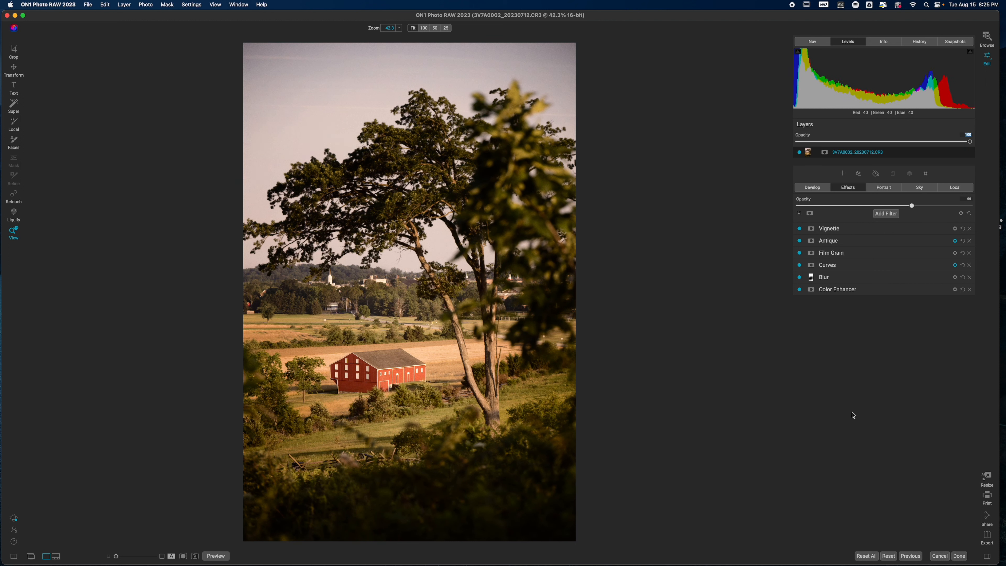
key(backslash)
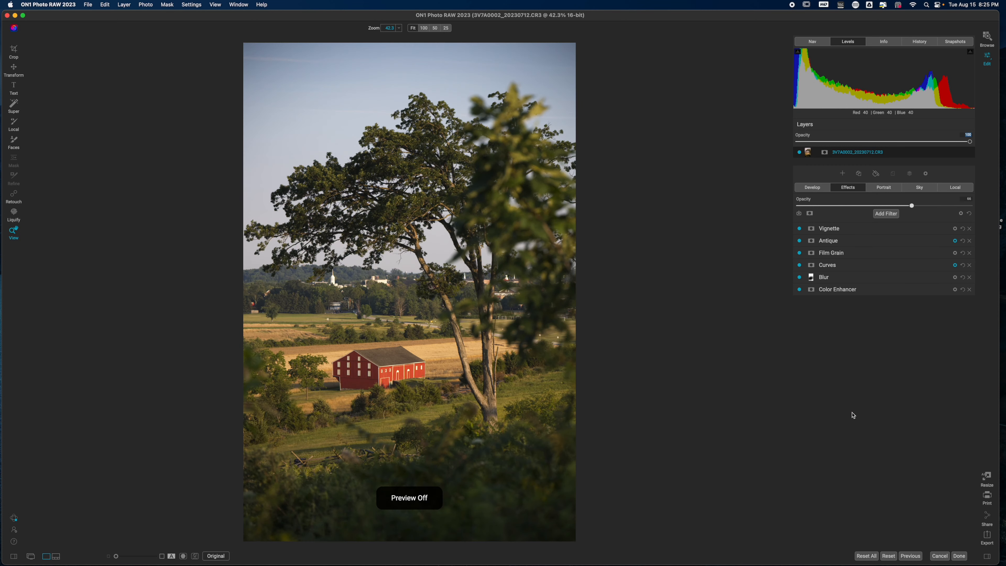
key(backslash)
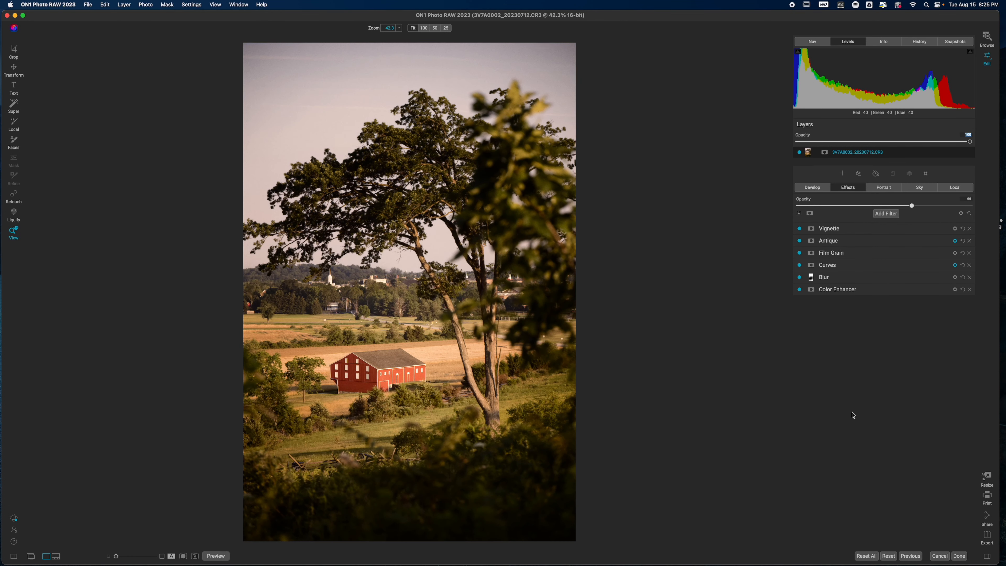
key(backslash)
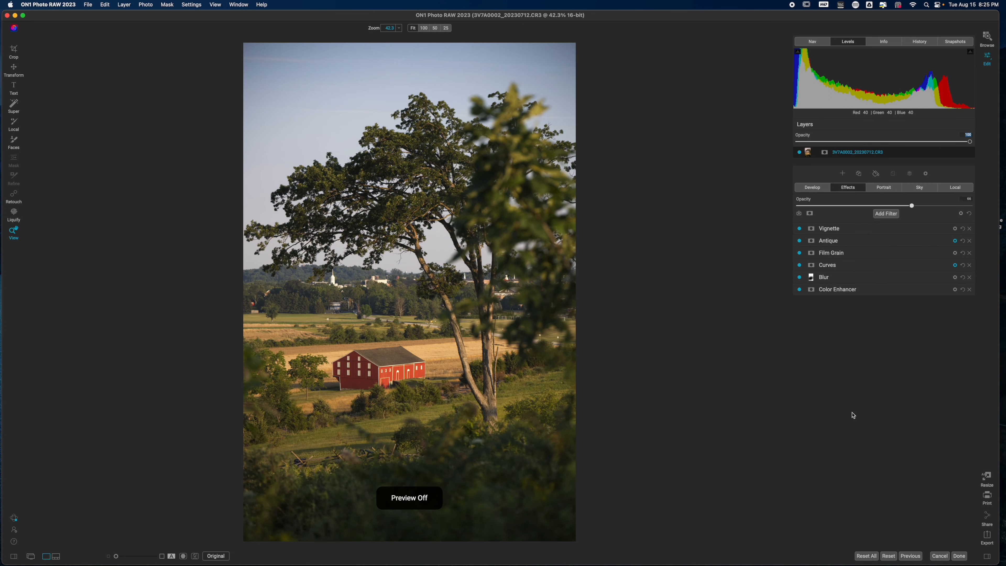
key(backslash)
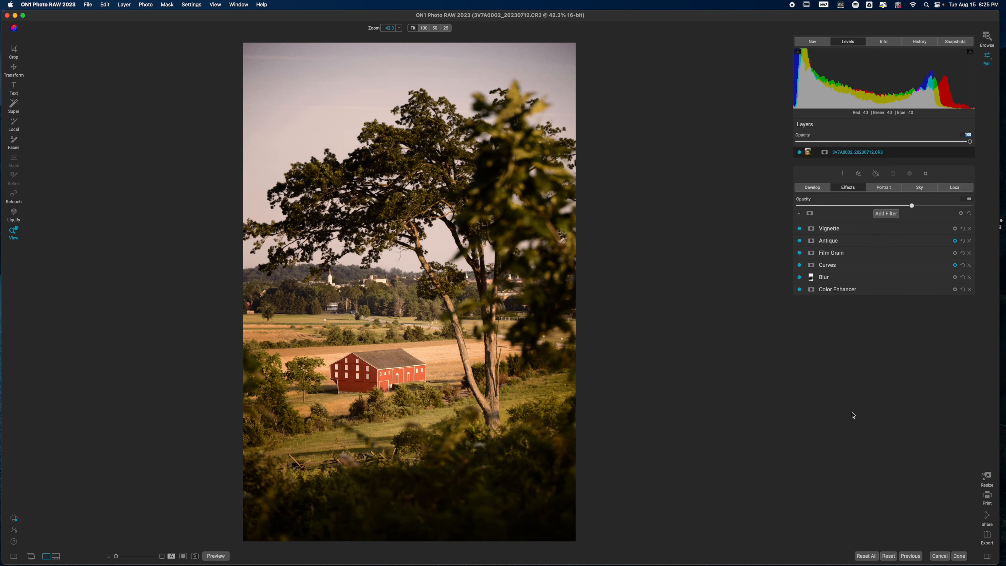
Add a Dynamic Contrast filter, place it beneath the Vignette, and apply the Surreal preset
click(884, 214)
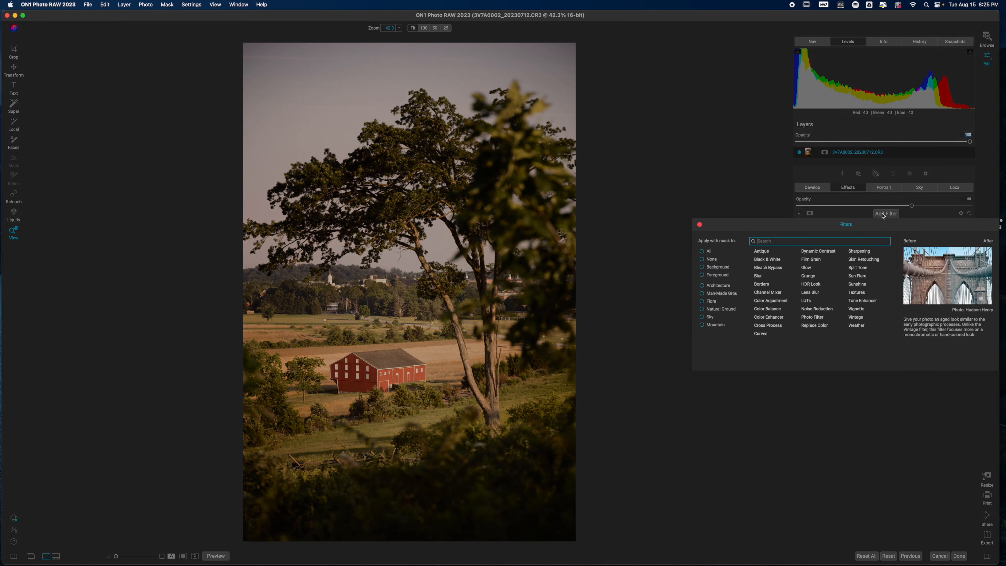
click(825, 254)
drag(867, 233, 845, 247)
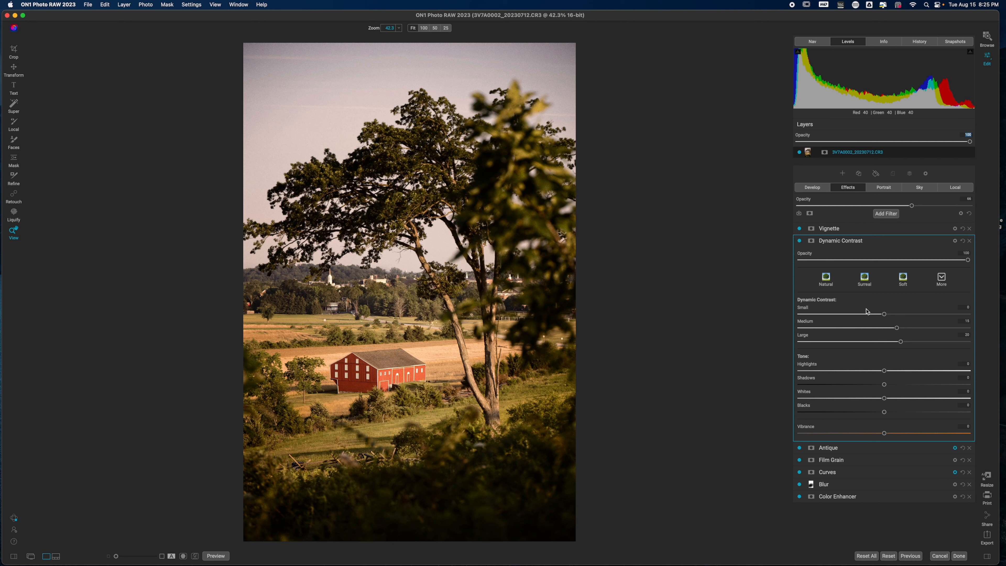
click(864, 280)
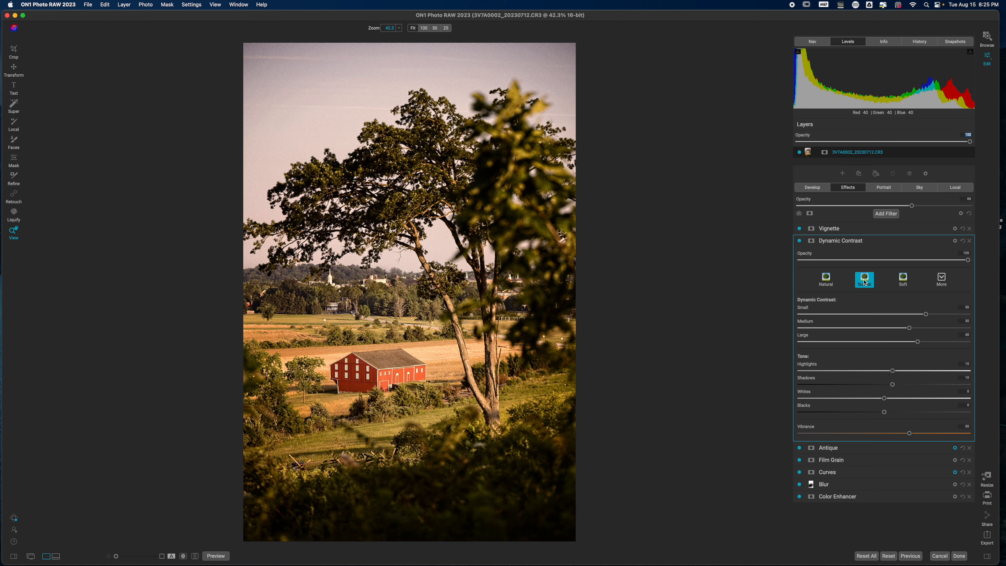
Hide Dynamic Contrast with a black mask and prepare a Paint In masking brush of size 350 and opacity 100
click(810, 242)
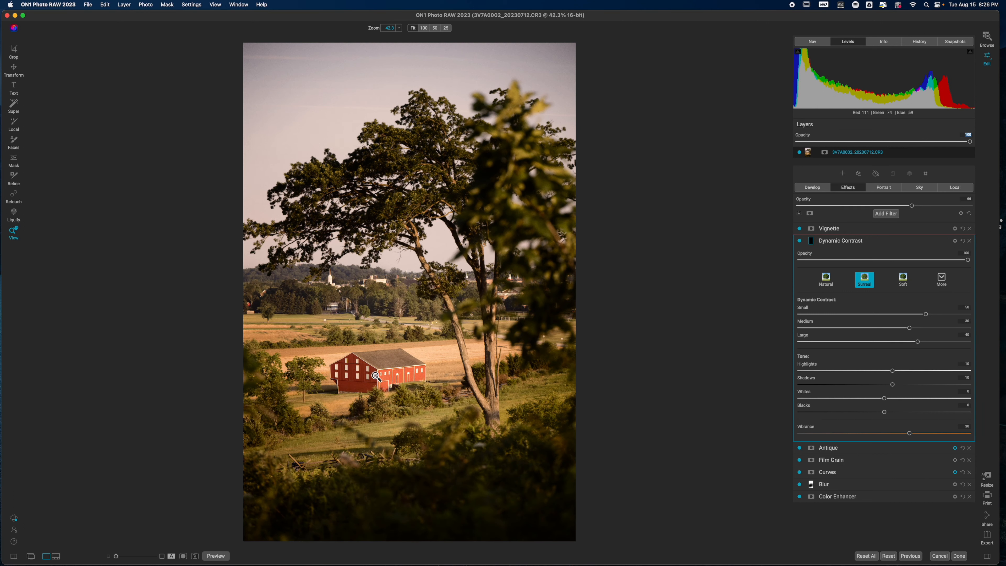
key(b)
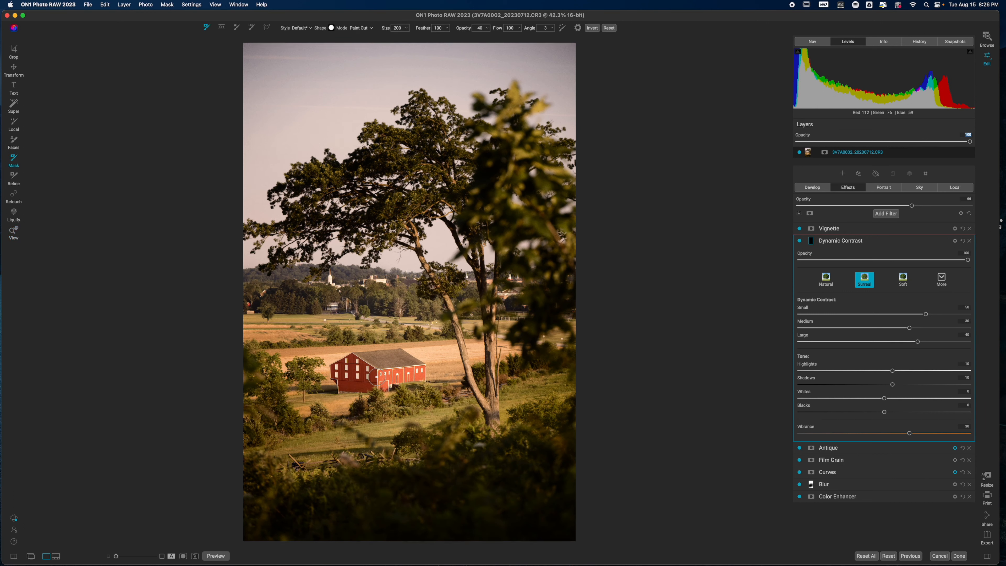
key(bracketright)
key(bracketright)
key(bracketright)
key(bracketright)
key(bracketright)
key(bracketright)
key(bracketright)
key(bracketright)
key(bracketright)
key(0)
key(bracketleft)
key(bracketleft)
key(bracketleft)
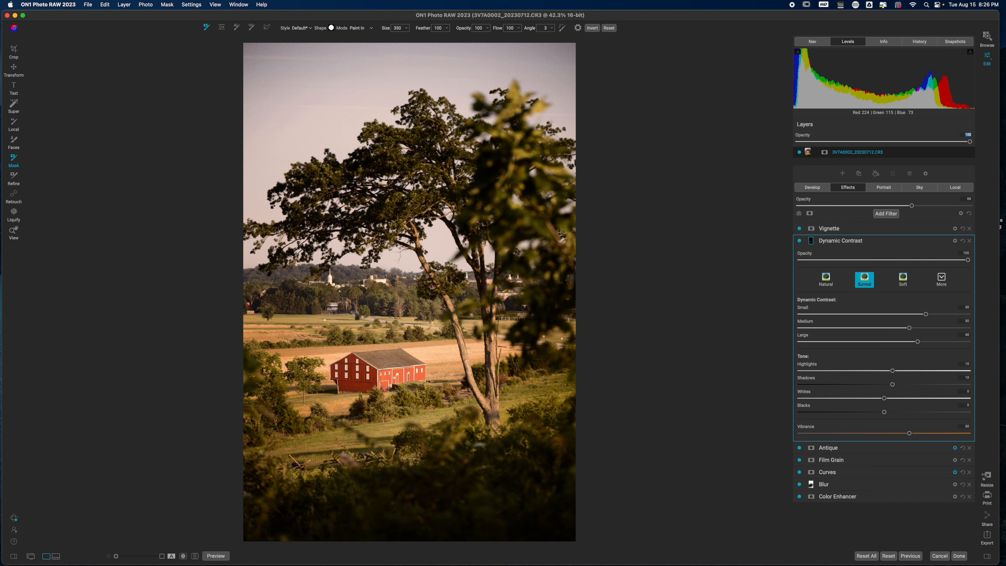